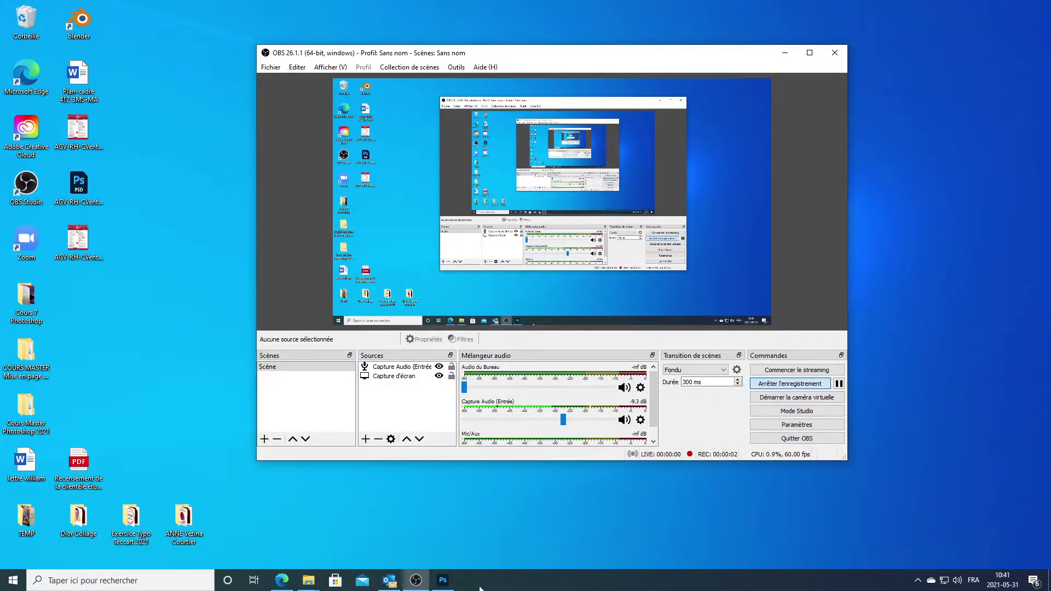
Step: Switch from OBS Studio to Photoshop's home screen using the taskbar
left_click(444, 582)
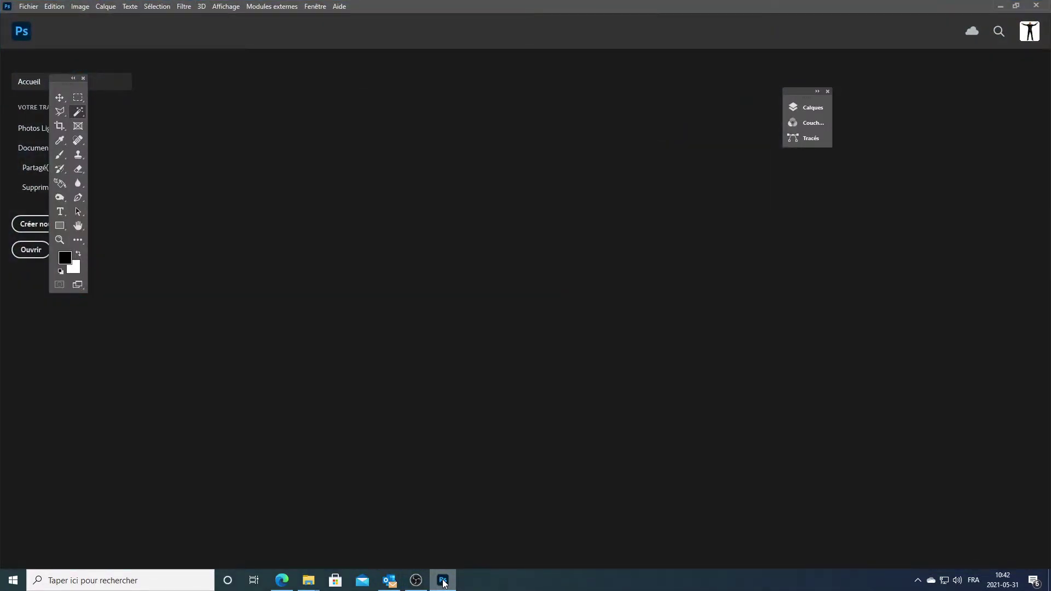
Step: Open oiseau.jpg from the Cours 7 Photoshop folder through Fichier > Ouvrir
left_click(26, 7)
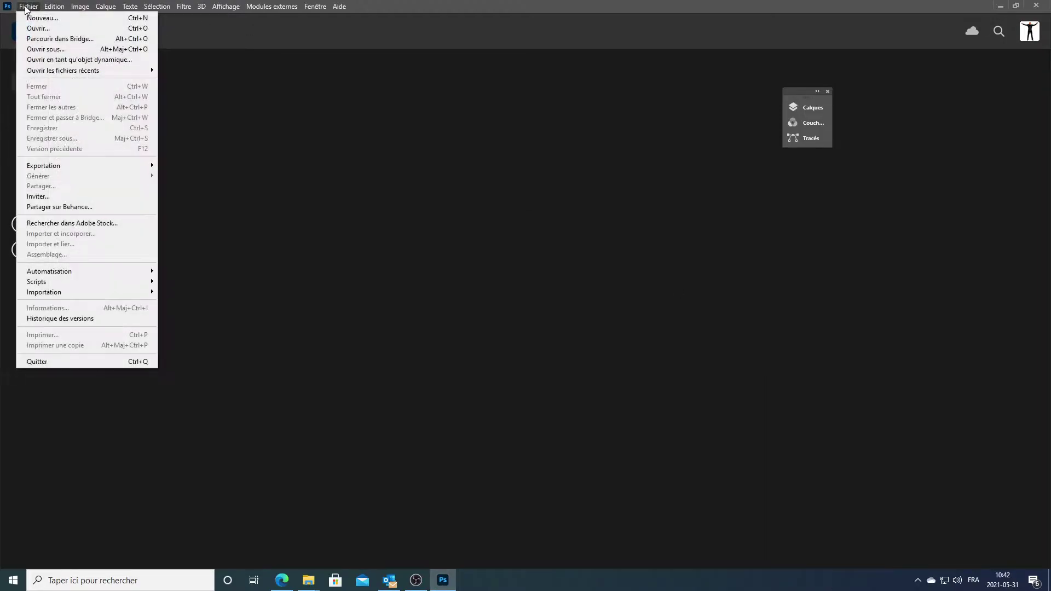
left_click(37, 28)
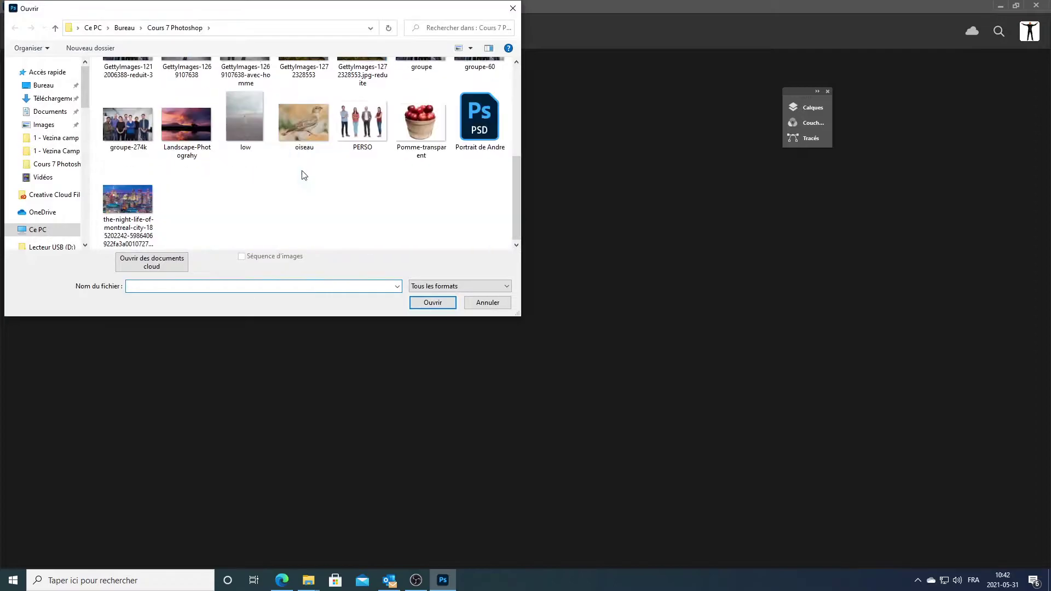
left_click(294, 134)
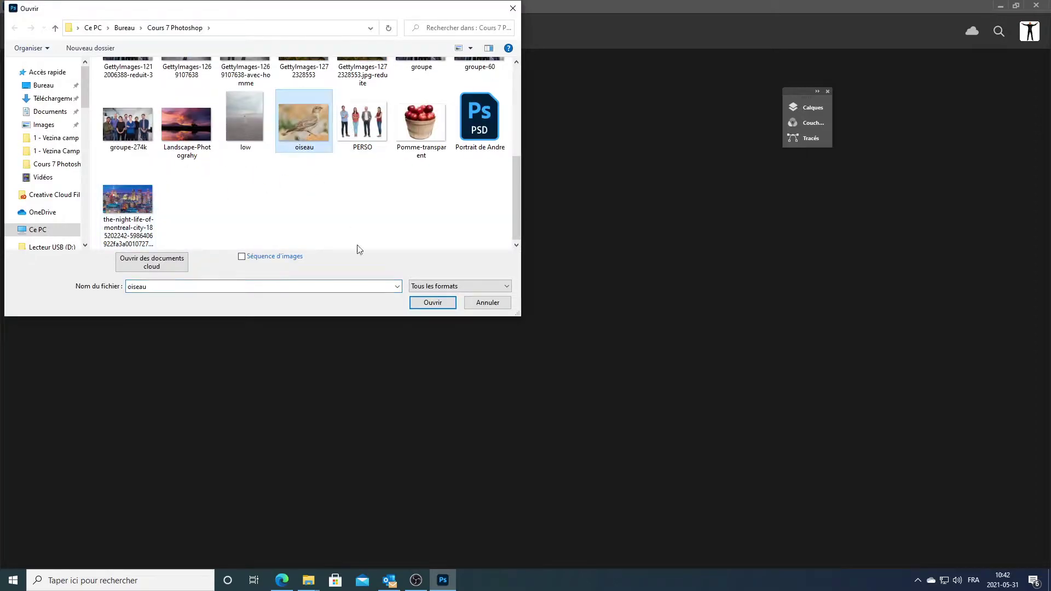
left_click(432, 301)
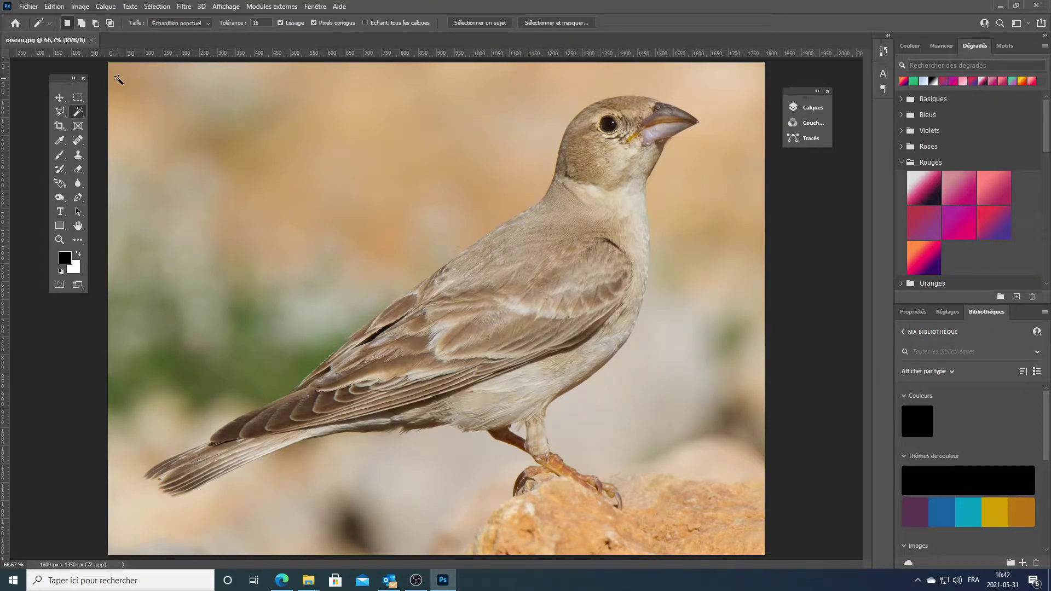
Step: Open Luminosité/Contraste, enable the legacy algorithm, and preview contrast at about 22
left_click(80, 7)
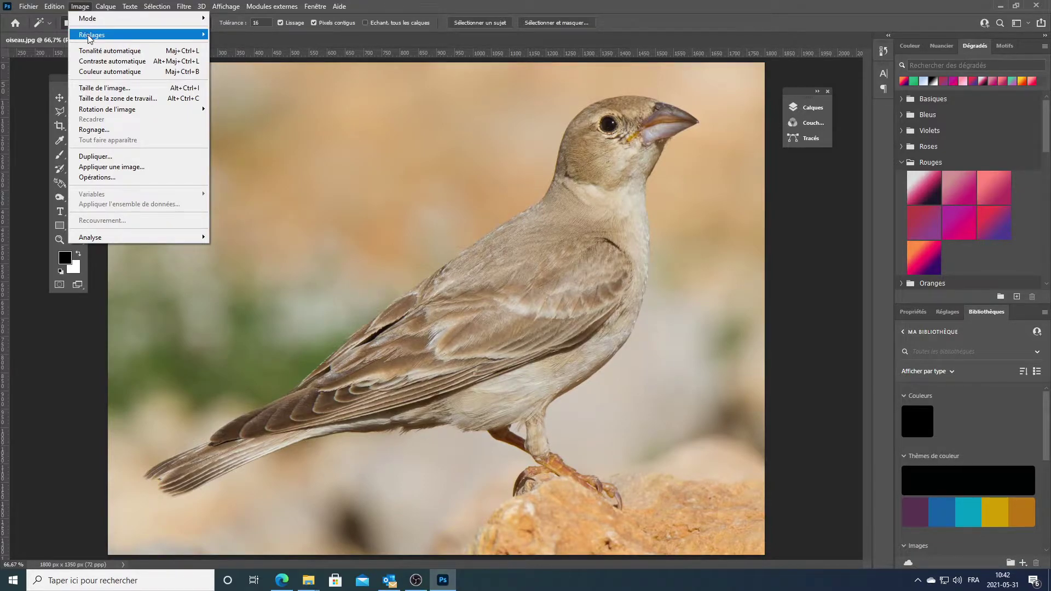
mouse_move(92, 35)
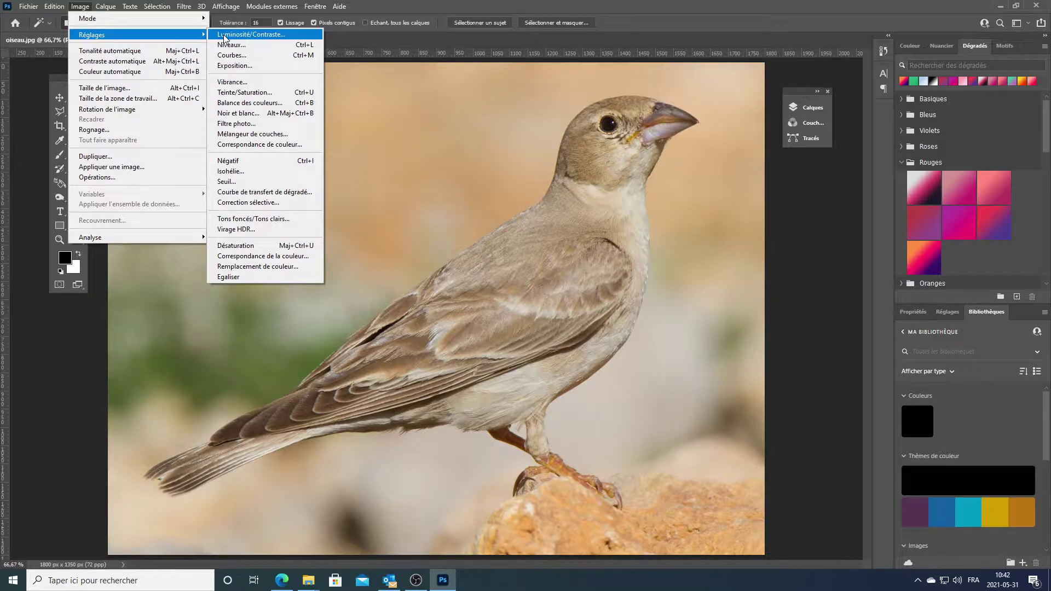
left_click(223, 34)
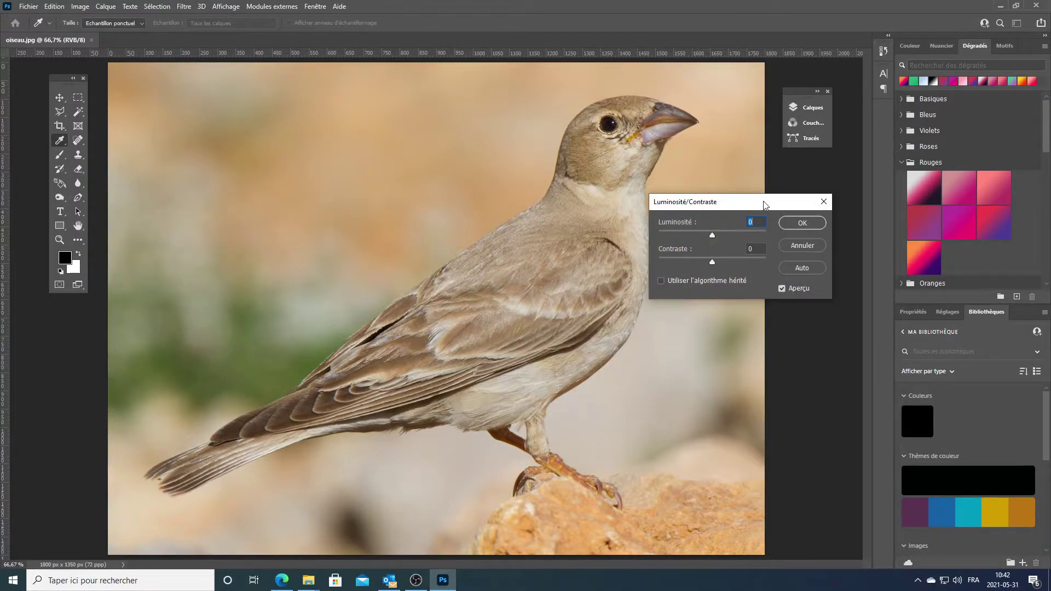
mouse_move(763, 207)
left_mouse_down()
mouse_move(756, 188)
mouse_move(726, 233)
mouse_move(769, 243)
left_mouse_up()
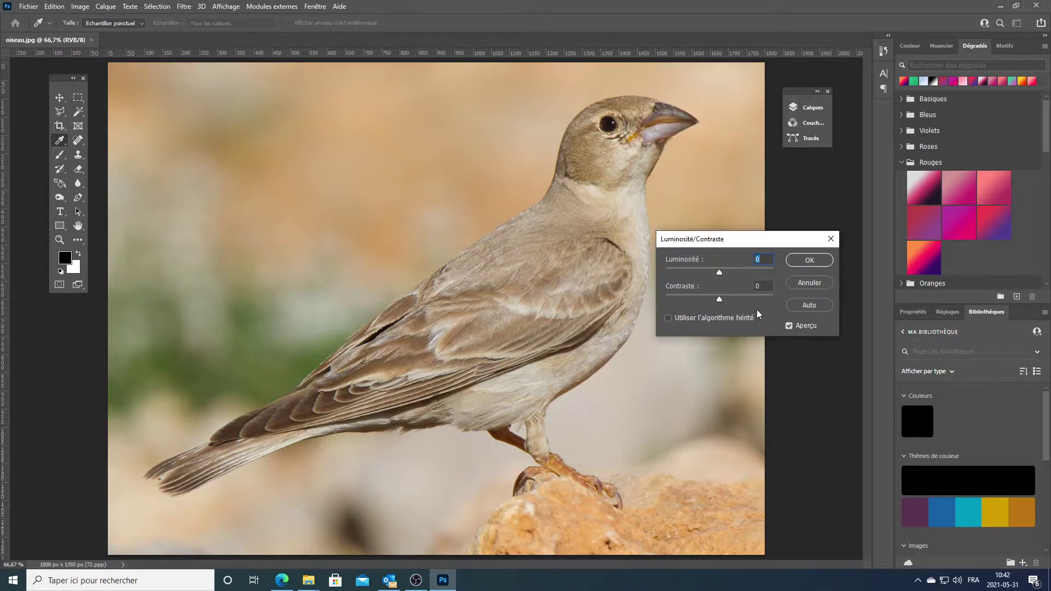
left_click(668, 318)
left_click_drag(720, 299, 777, 301)
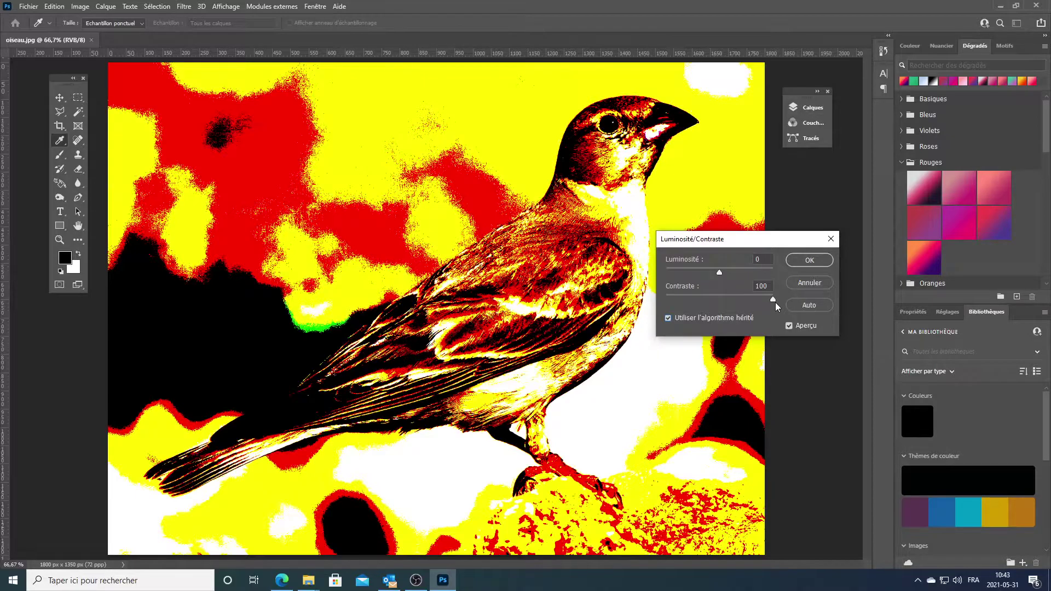
mouse_move(776, 304)
left_mouse_down()
mouse_move(716, 296)
mouse_move(728, 304)
left_mouse_up()
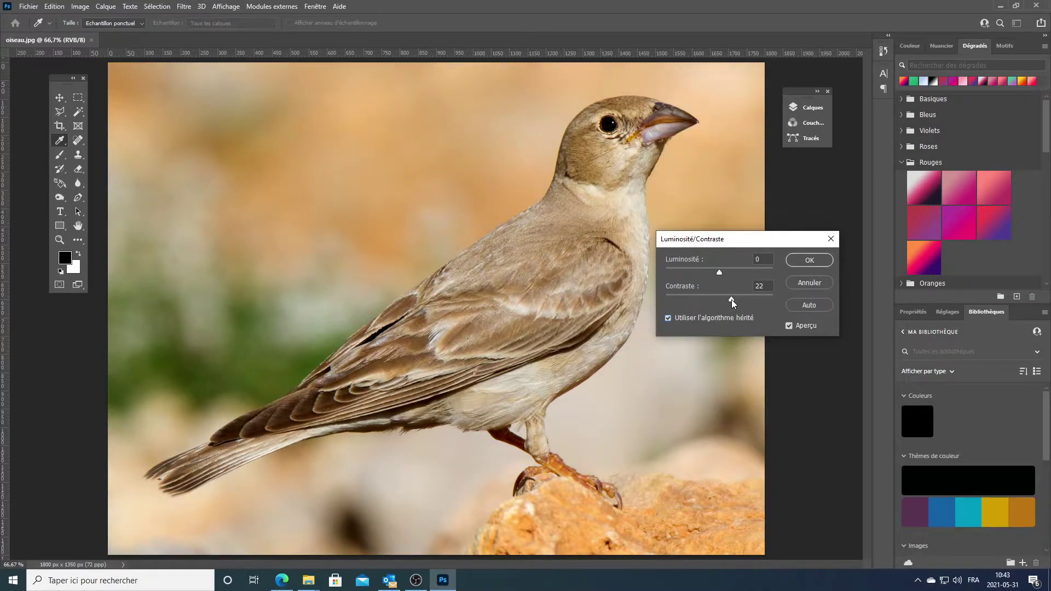
Step: Toggle the Aperçu preview to compare the contrast change with the original
left_click(732, 300)
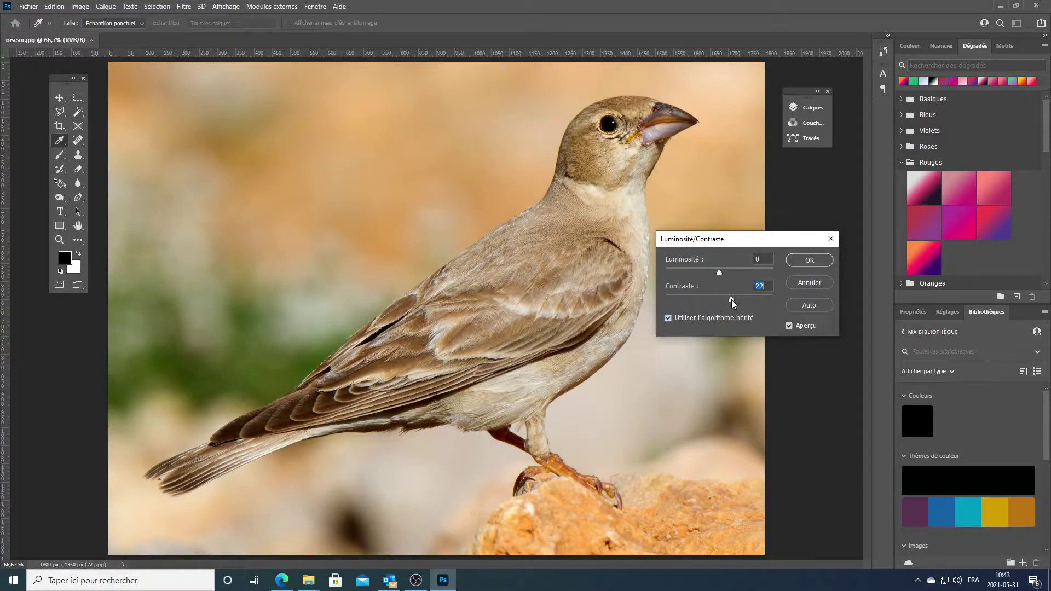
left_click(789, 326)
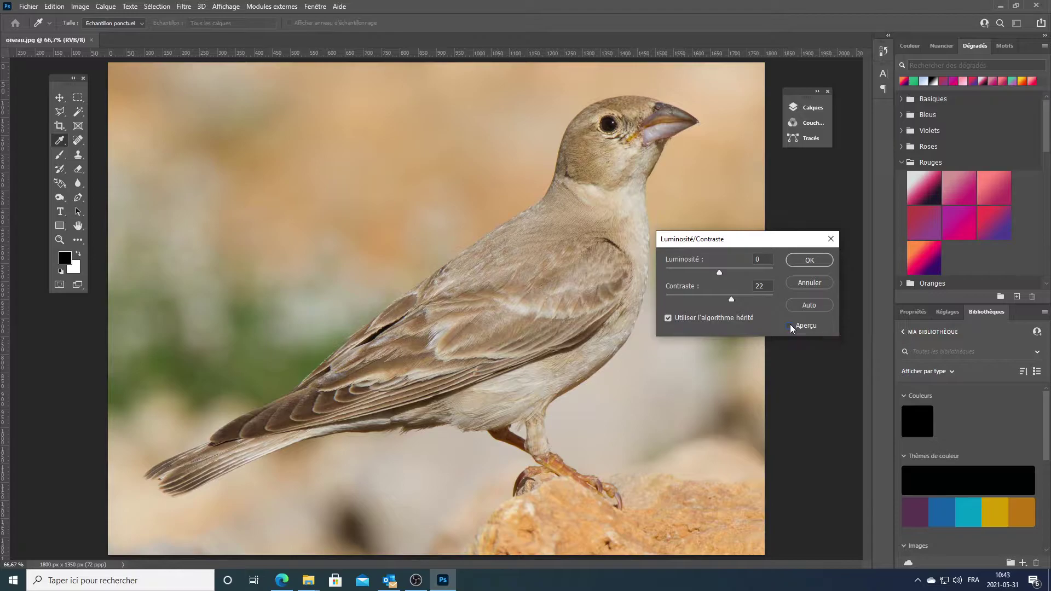
left_click(789, 326)
left_click(789, 326)
left_click(789, 325)
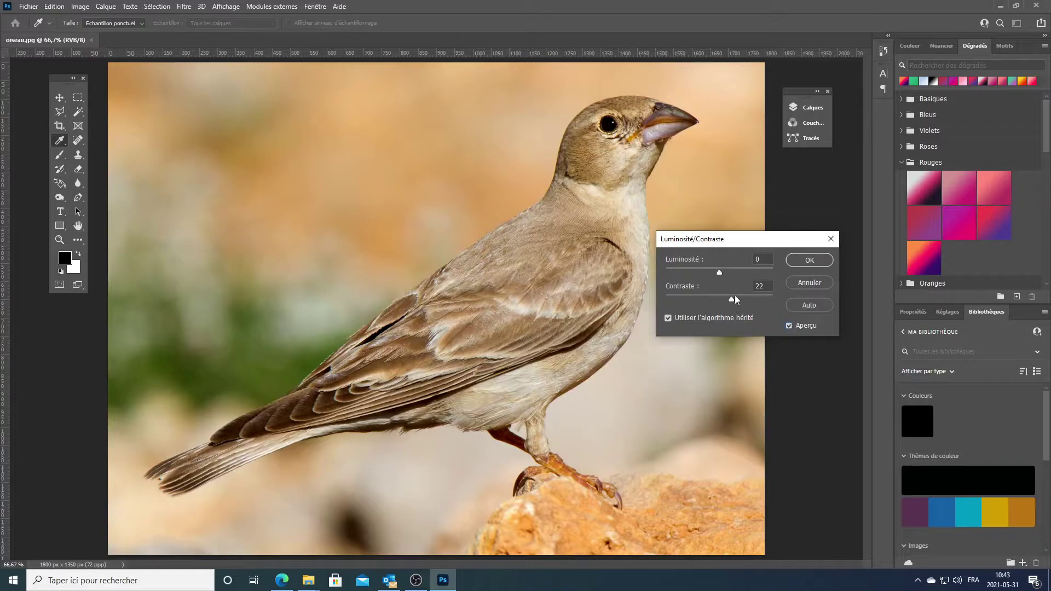
Step: Try the non-legacy algorithm, then return to legacy with contrast set to 19
left_click(704, 320)
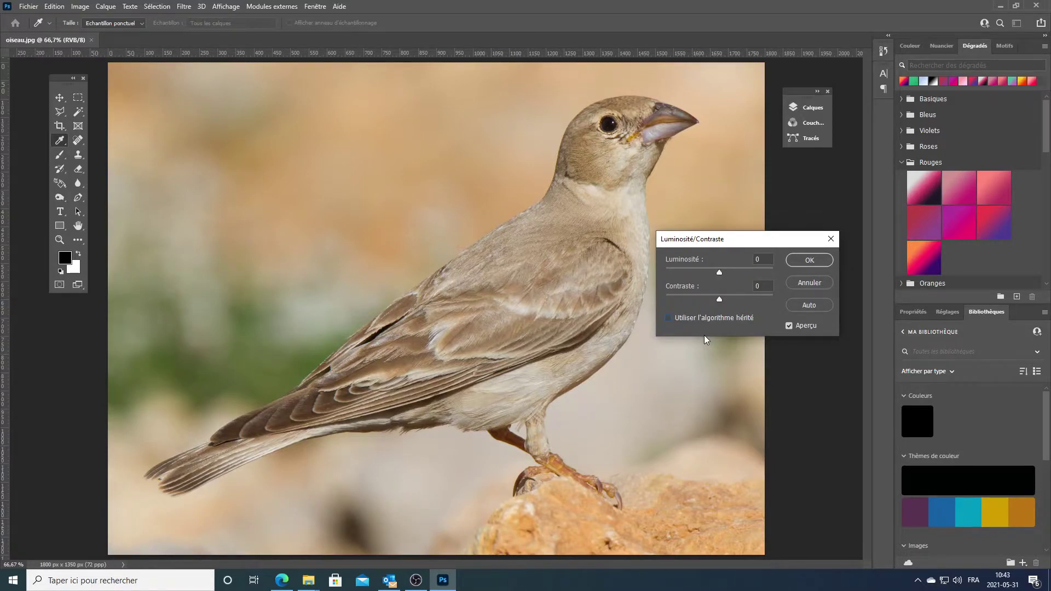
left_click_drag(720, 299, 723, 301)
left_click(792, 326)
left_click(792, 326)
left_click(789, 325)
left_click_drag(721, 300, 720, 300)
left_click(691, 318)
left_click_drag(729, 298, 730, 298)
left_click(790, 326)
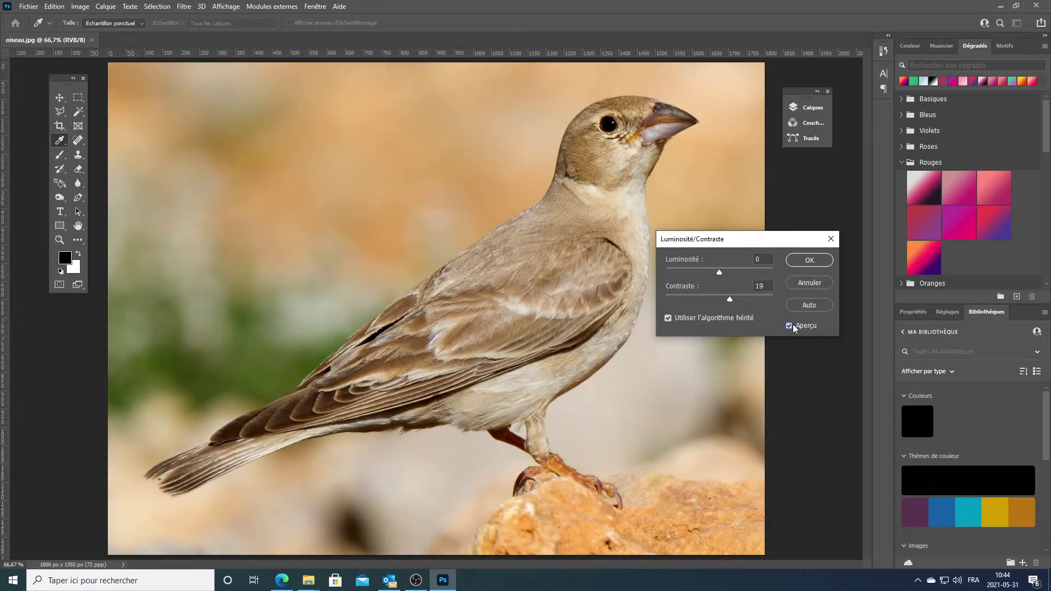
left_click(793, 325)
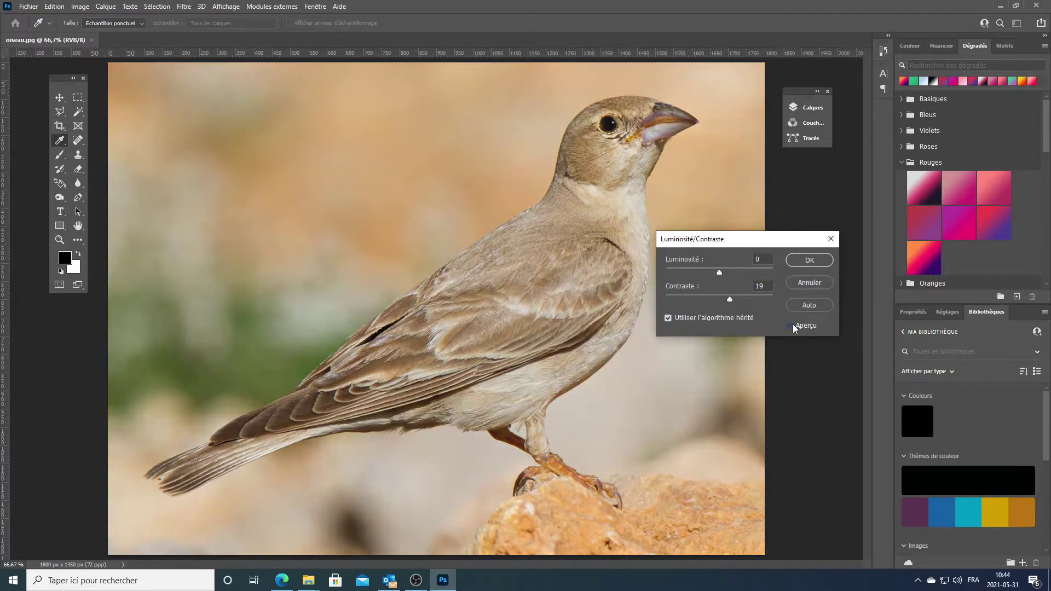
Step: Apply the contrast change, then save the photo as oiseau 2.jpg at JPEG quality 9
left_click(809, 260)
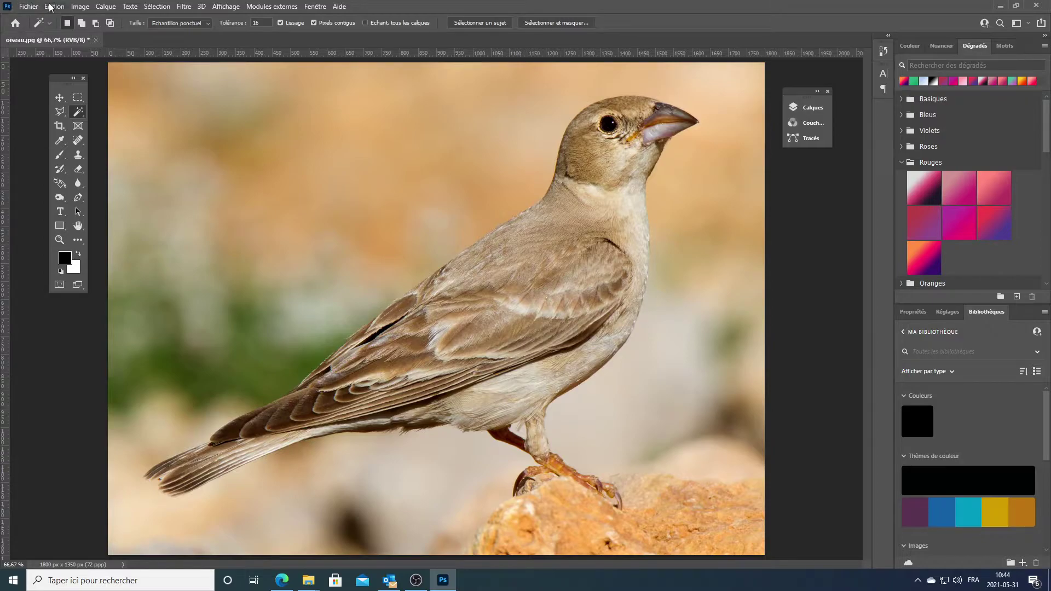
left_click(28, 6)
mouse_move(44, 165)
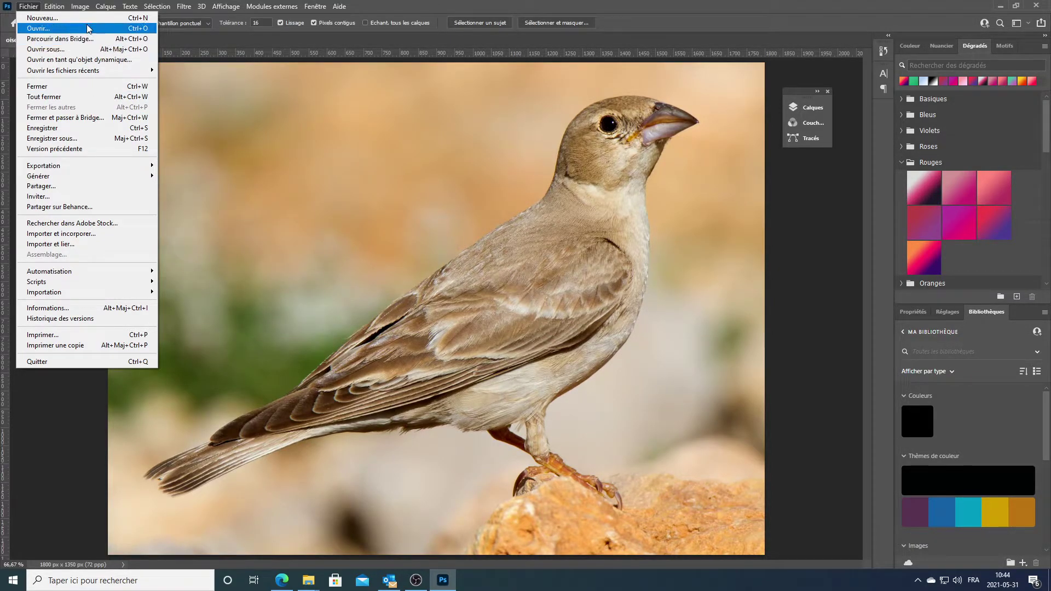
left_click(83, 138)
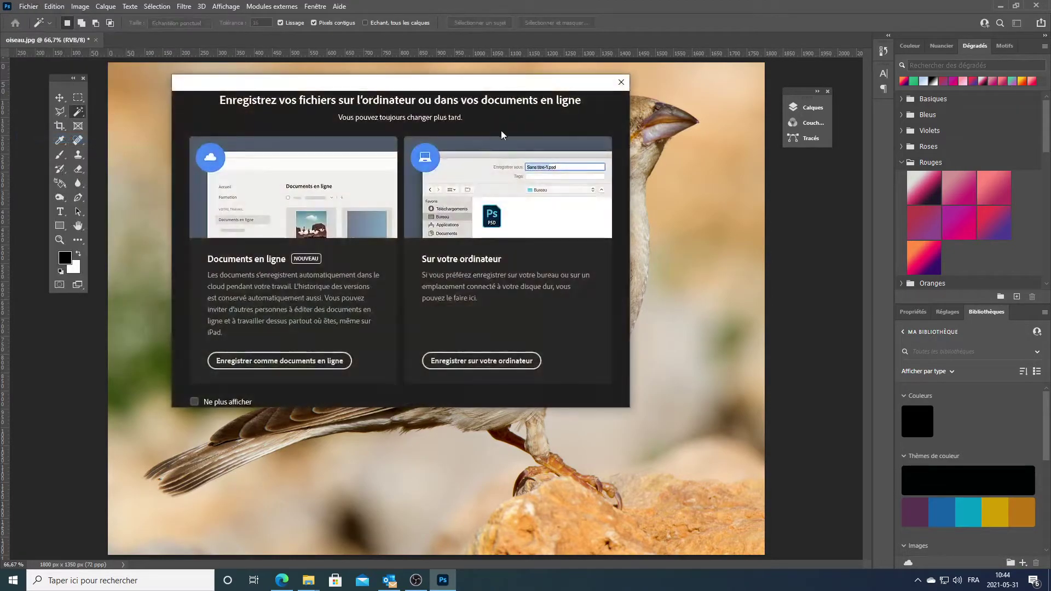
left_click(482, 362)
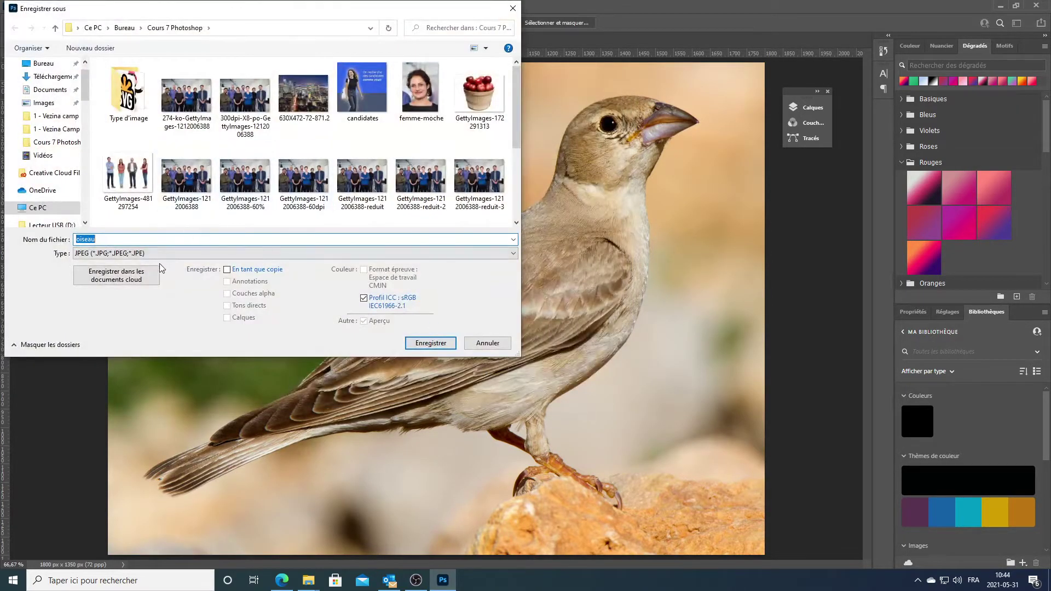
left_click(135, 241)
type("2")
left_click(425, 345)
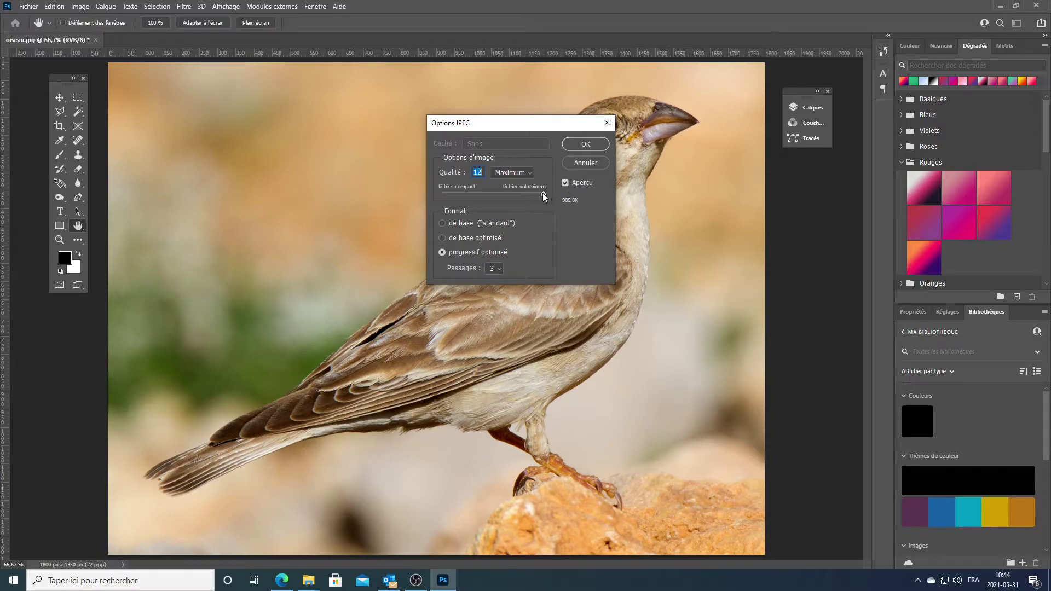
mouse_move(543, 192)
left_mouse_down()
mouse_move(521, 192)
mouse_move(556, 204)
left_mouse_up()
left_click(580, 143)
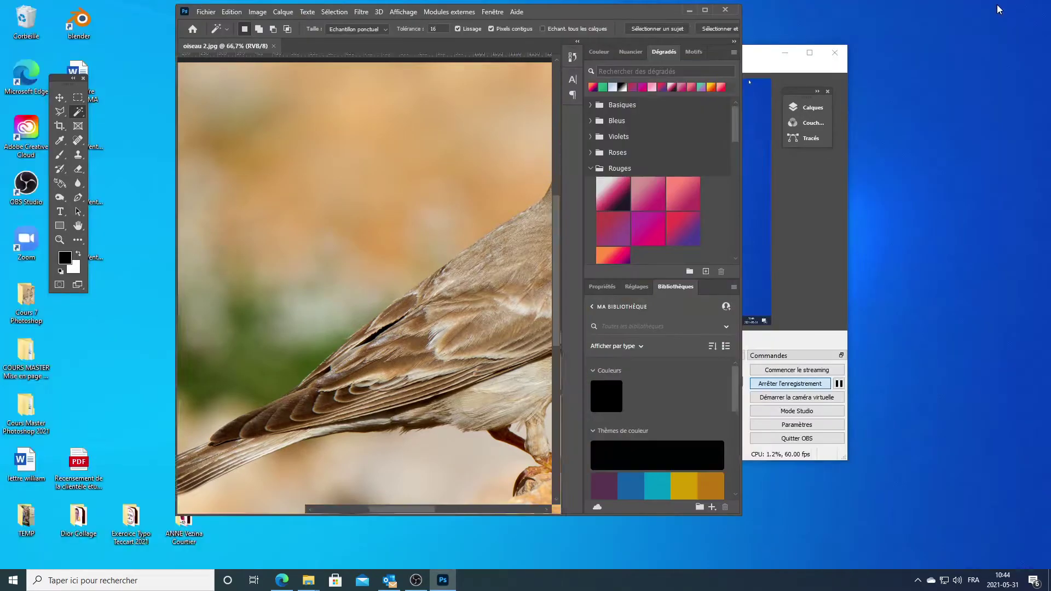
Step: Minimize Photoshop, open the Cours 7 Photoshop desktop folder, and select oiseau 2
left_click(1015, 5)
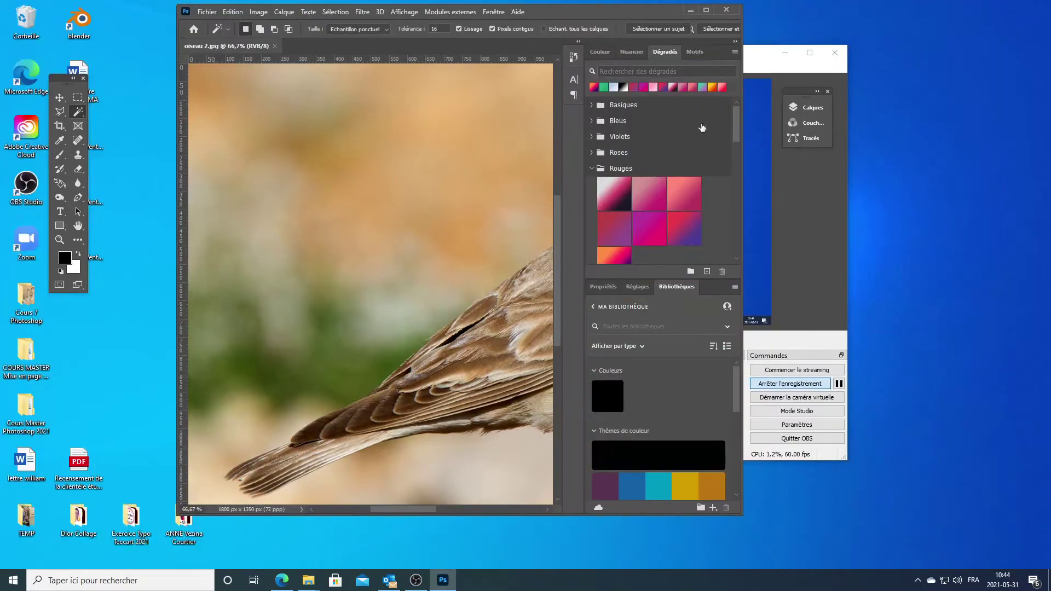
left_click(690, 11)
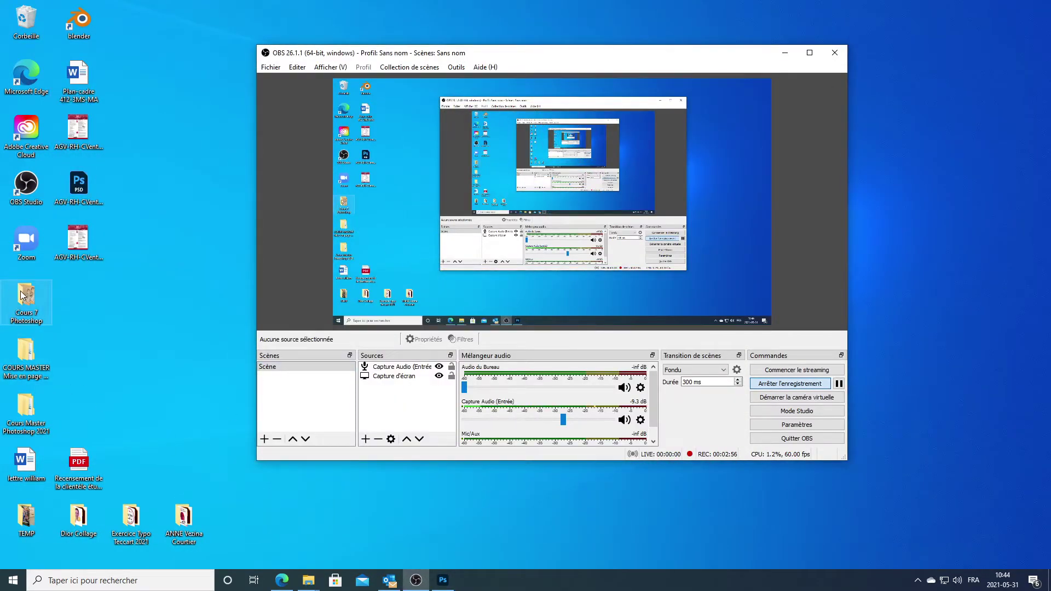
double_click(23, 296)
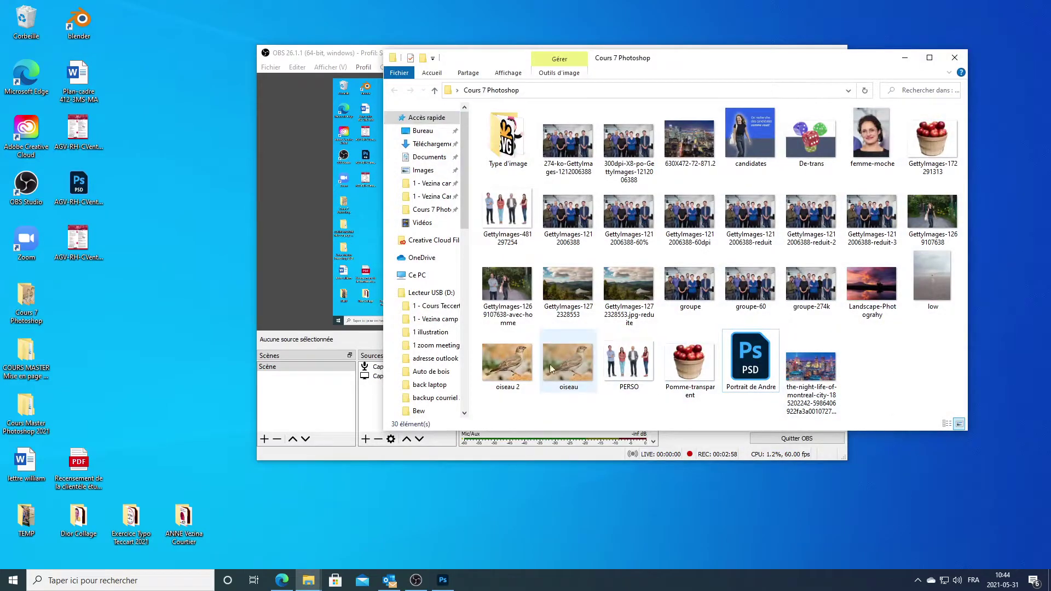
left_click(513, 370)
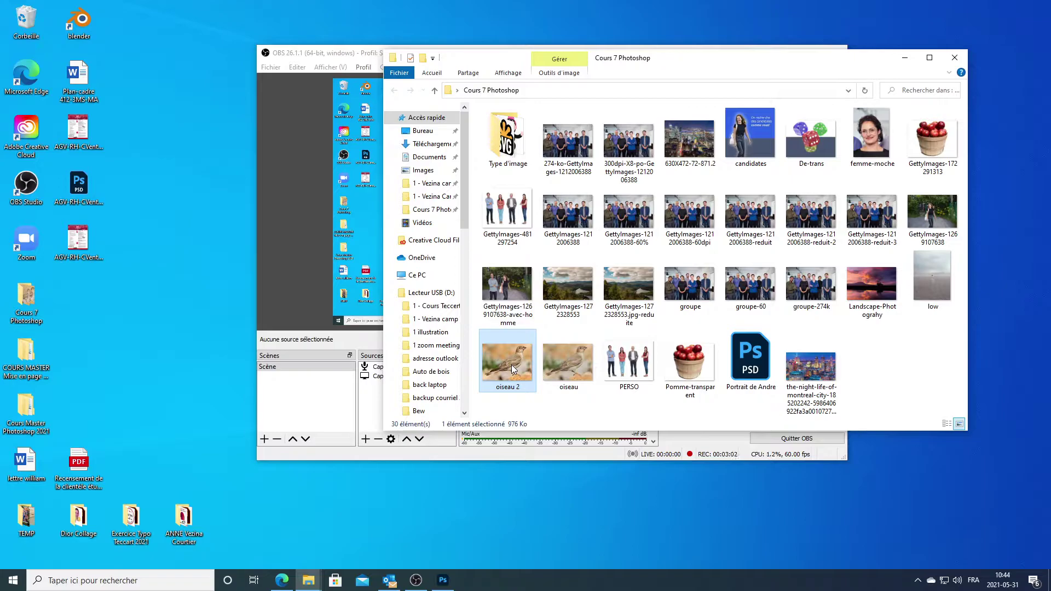
Step: Open oiseau 2 and oiseau in Photos side by side, then close both windows
double_click(513, 370)
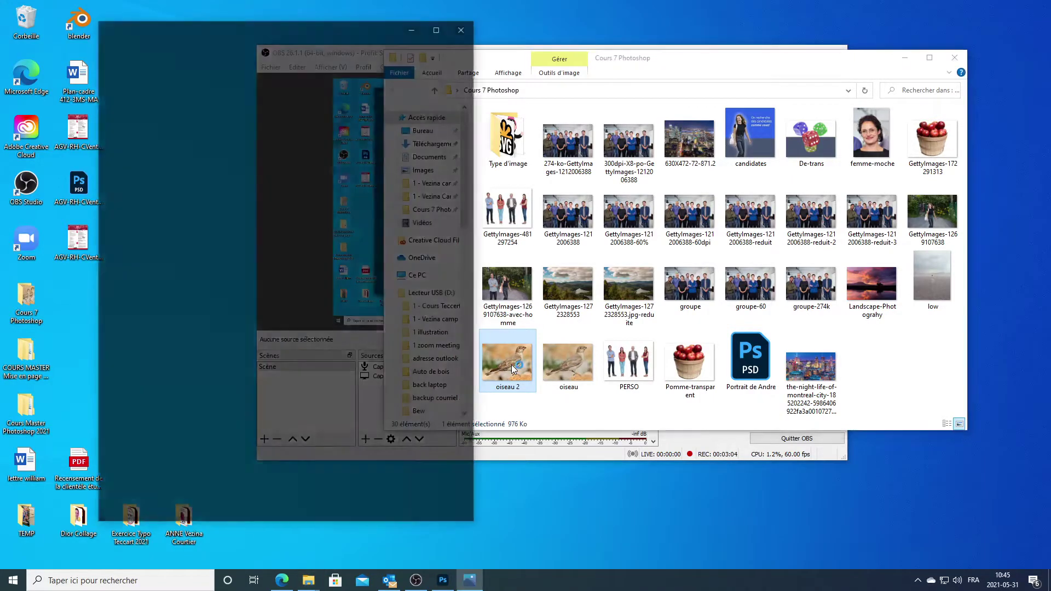
double_click(559, 362)
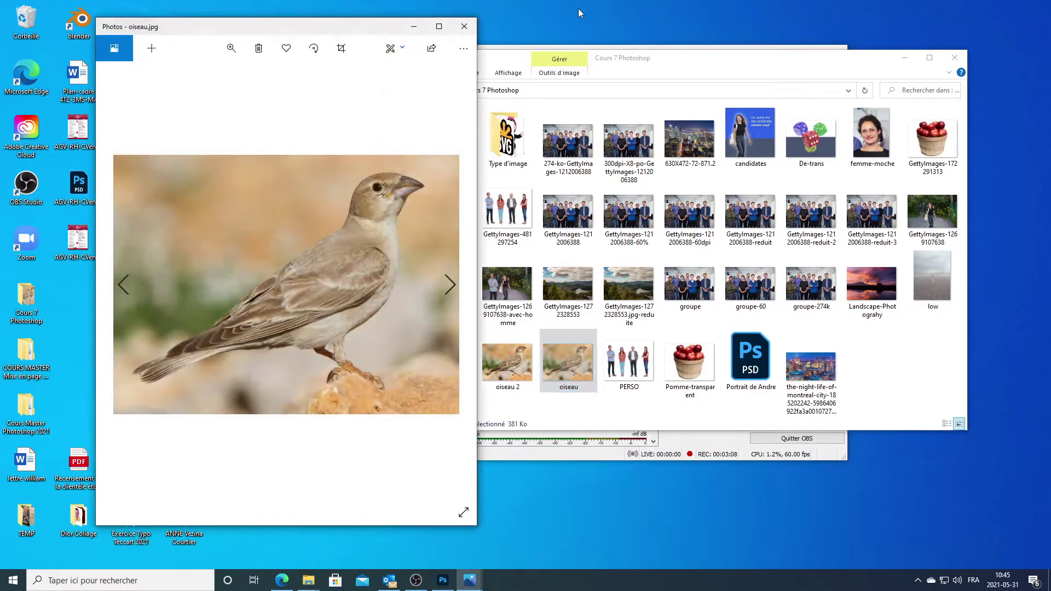
left_click_drag(338, 32, 684, 29)
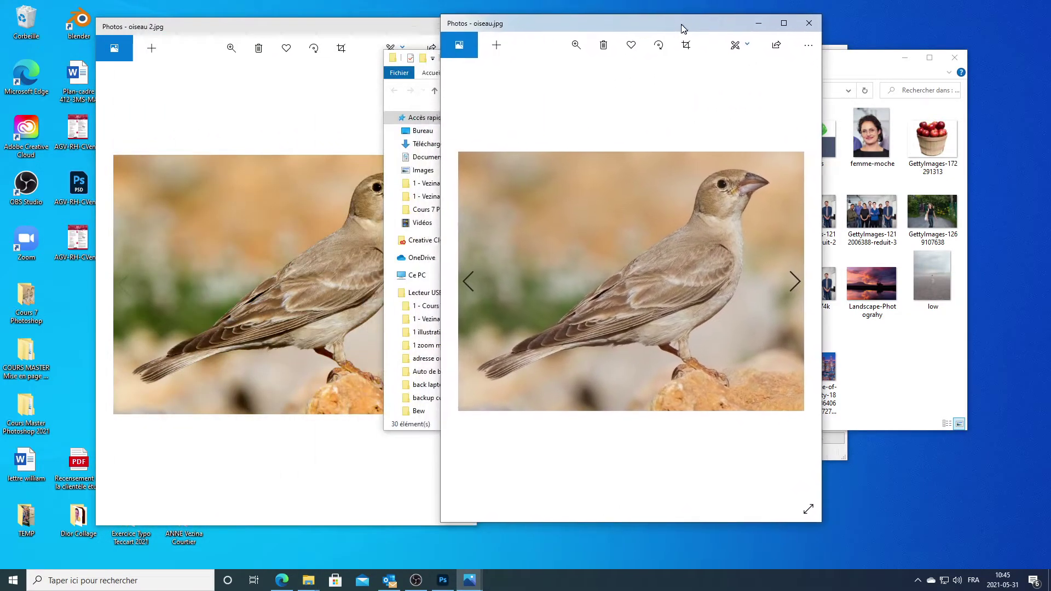
left_click(358, 34)
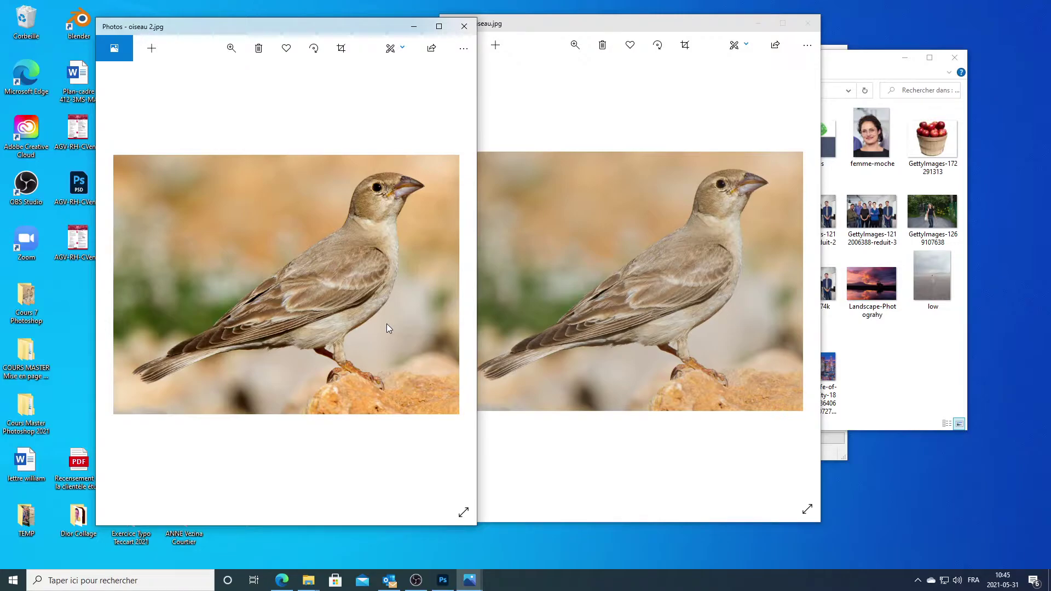
left_click(813, 28)
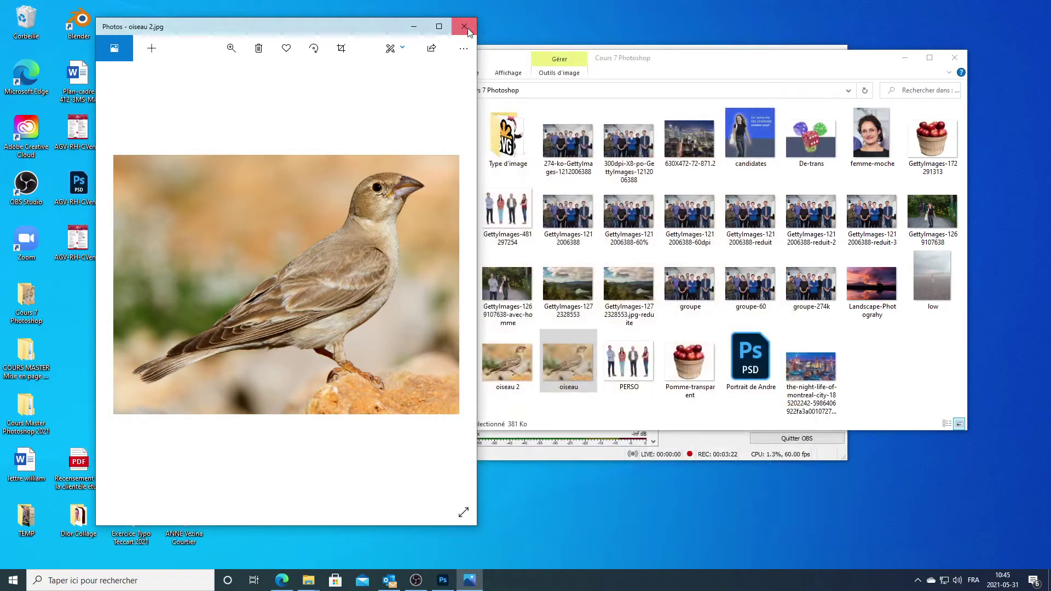
left_click(464, 26)
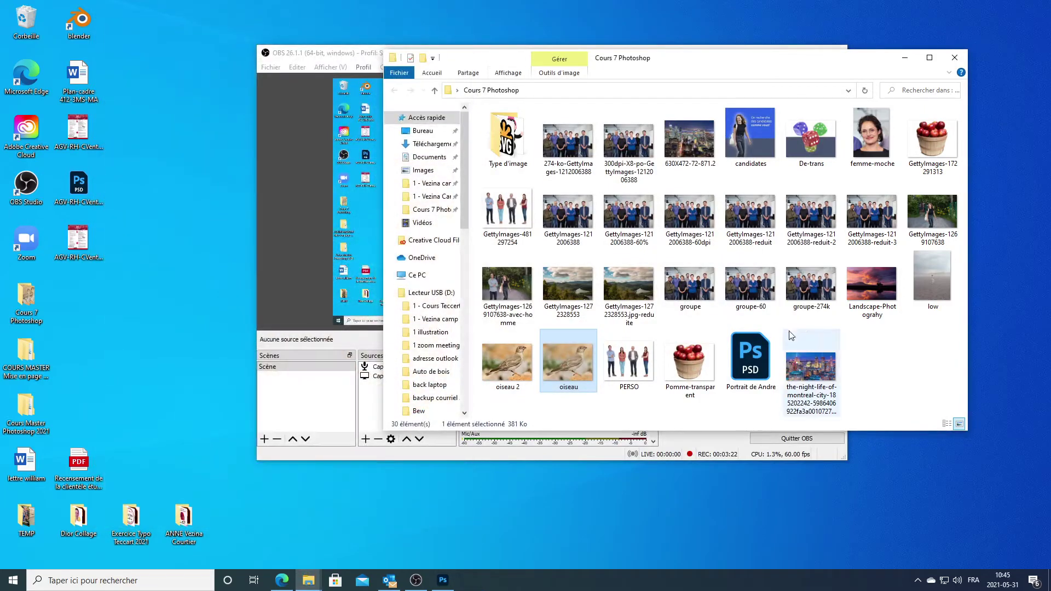
Step: Maximize Photoshop, close oiseau 2.jpg, and reopen oiseau.jpg from the recent files
left_click(443, 581)
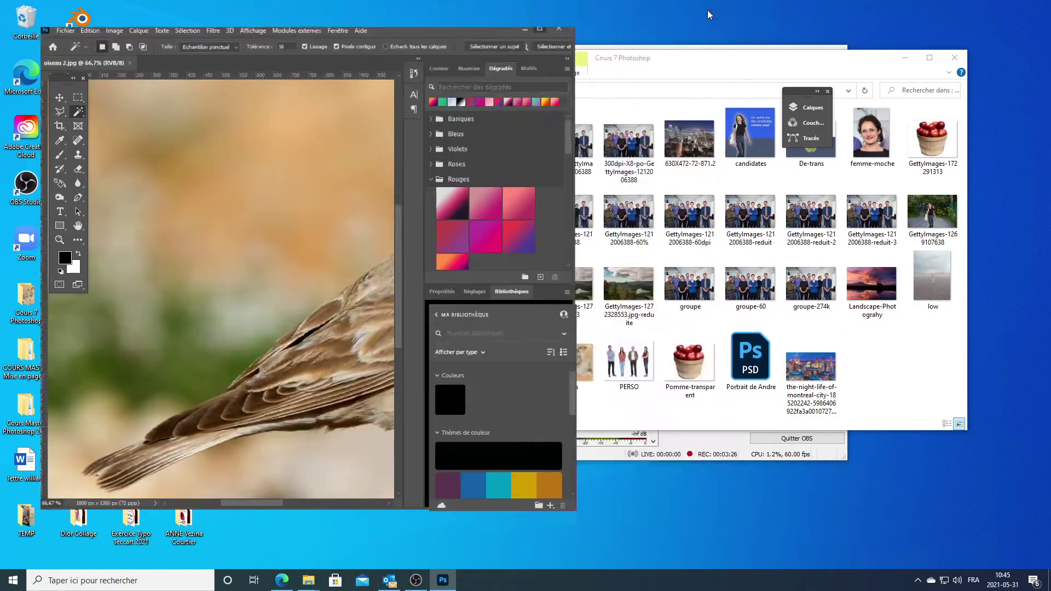
left_click(706, 10)
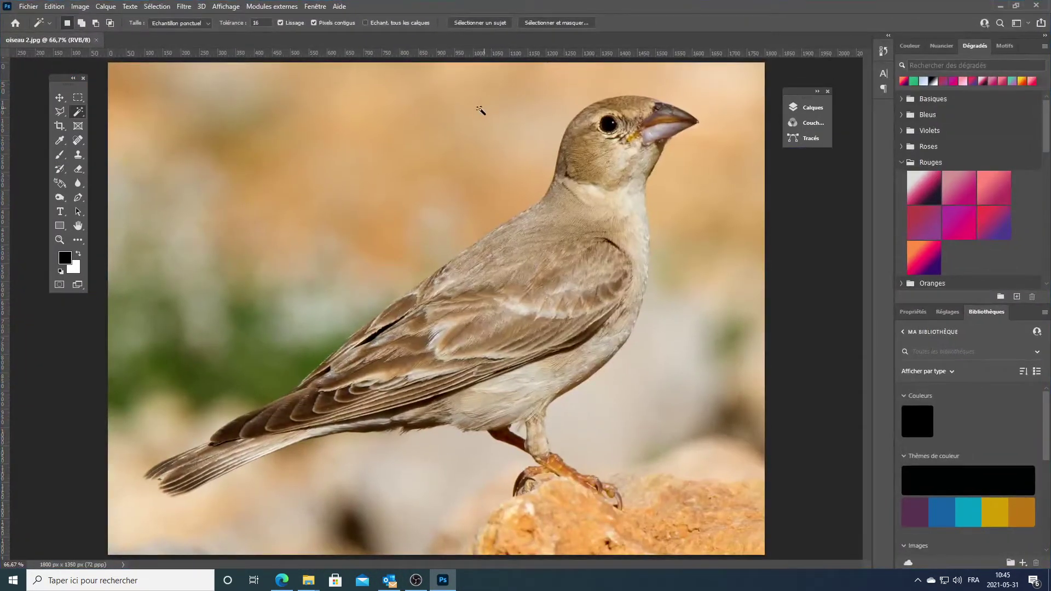
left_click(96, 40)
left_click(35, 8)
mouse_move(64, 71)
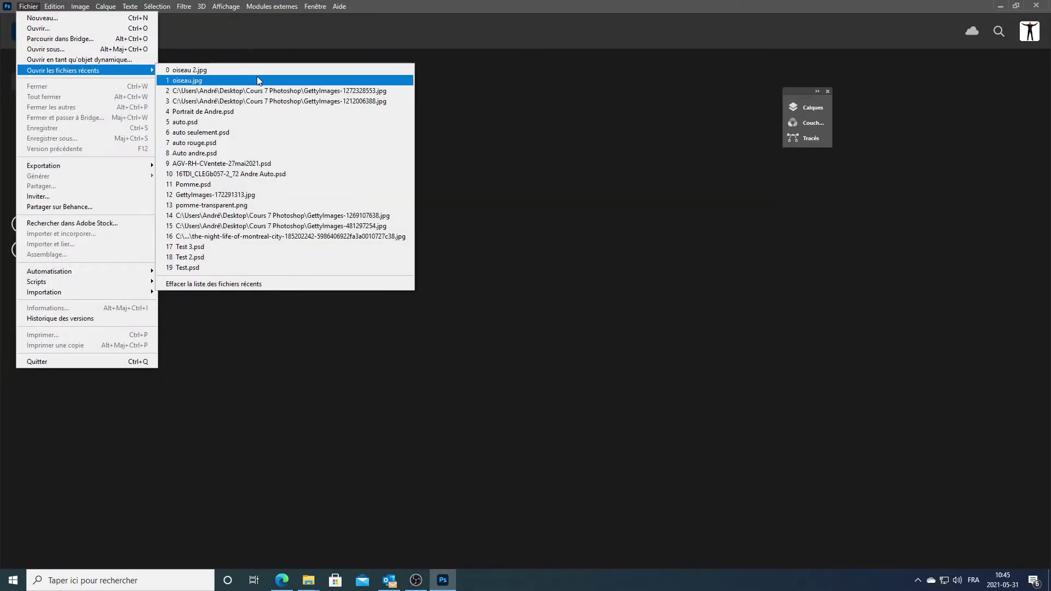
left_click(254, 80)
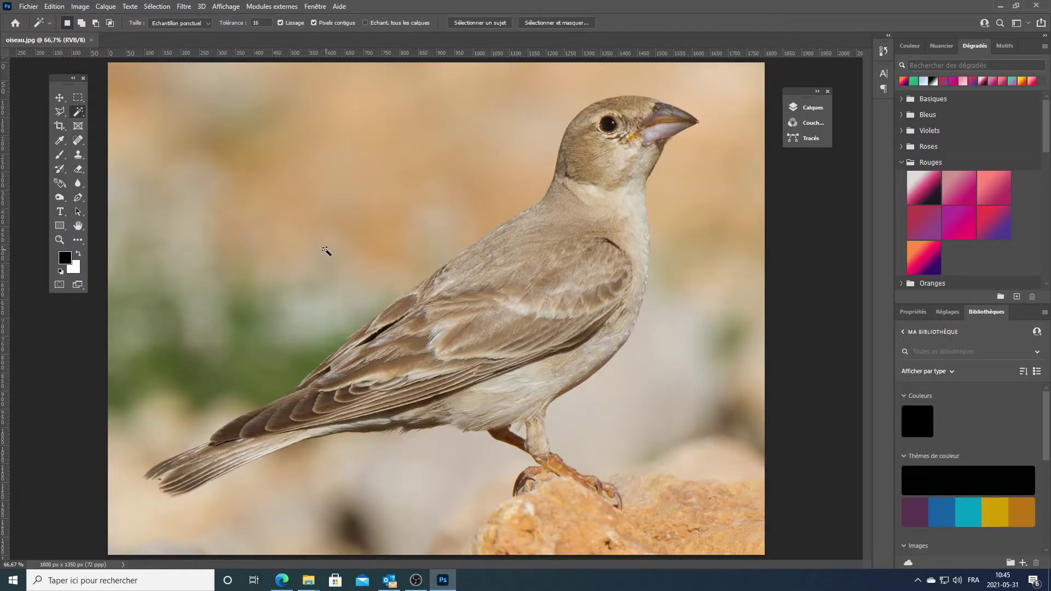
Step: Open the Vibrance adjustment and test the Vibrance slider from -100 up to +100
left_click(82, 7)
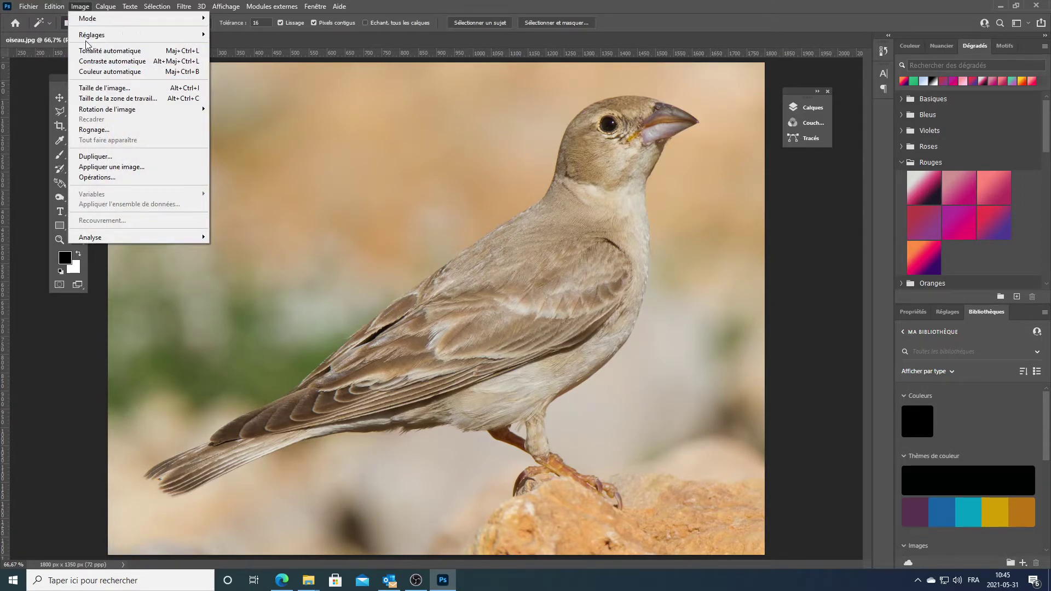
mouse_move(92, 34)
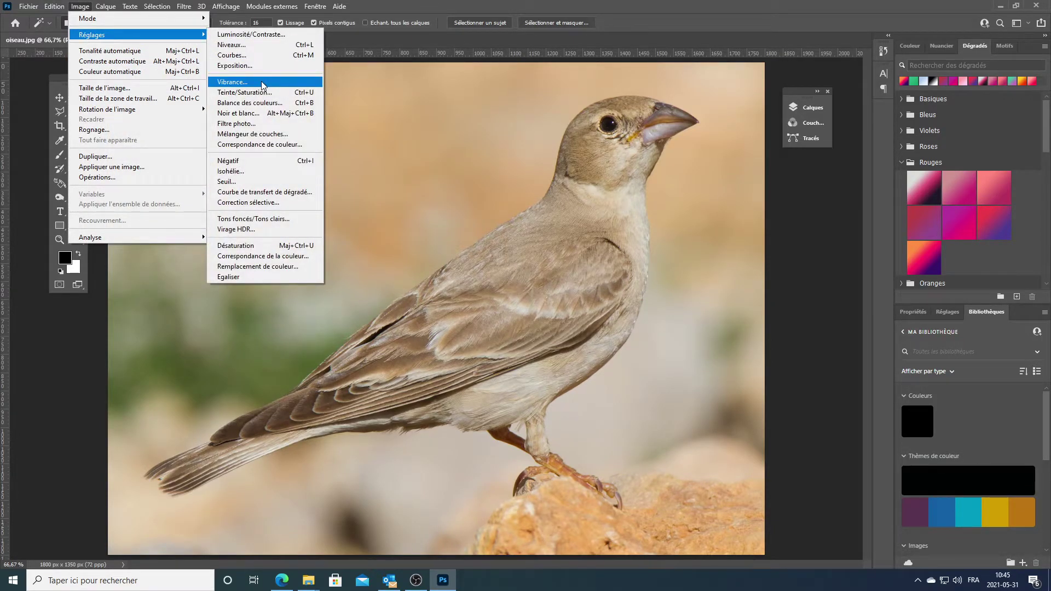
left_click(263, 84)
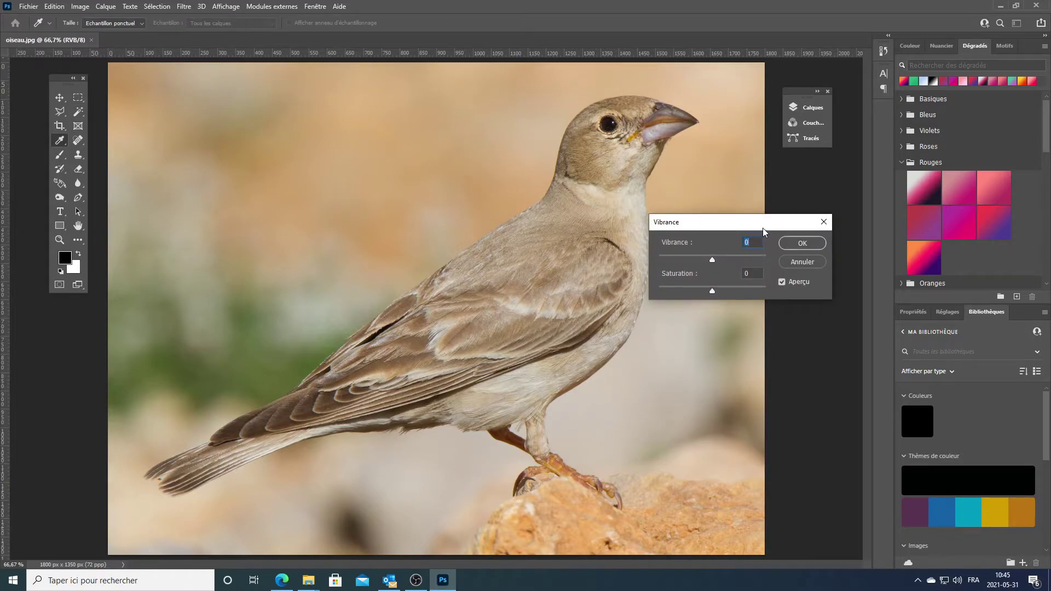
left_click_drag(763, 227, 752, 248)
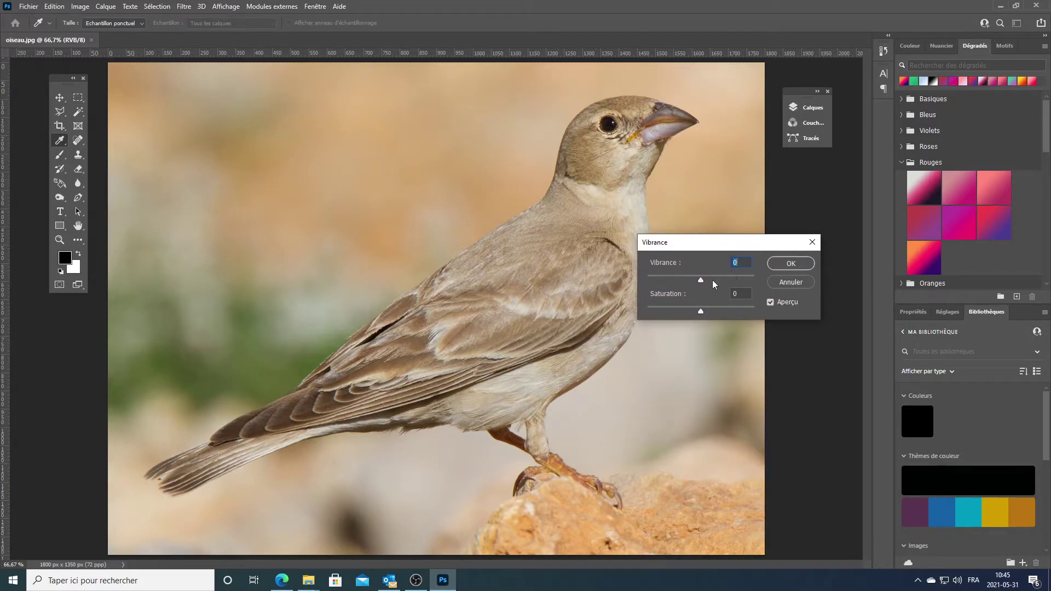
mouse_move(701, 280)
left_mouse_down()
mouse_move(796, 287)
mouse_move(692, 276)
mouse_move(636, 284)
left_mouse_up()
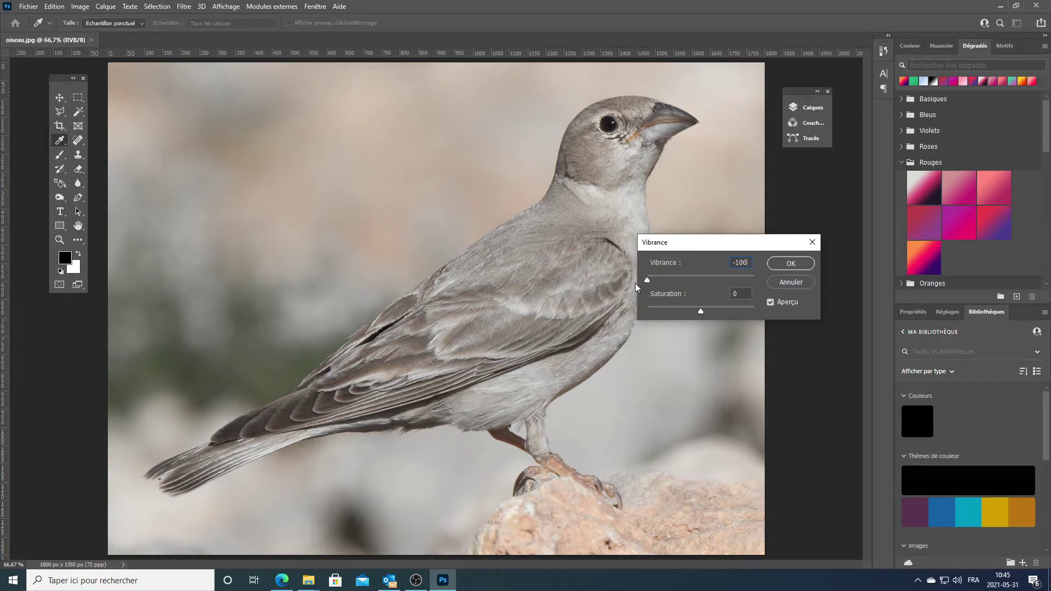
left_click_drag(636, 283, 702, 283)
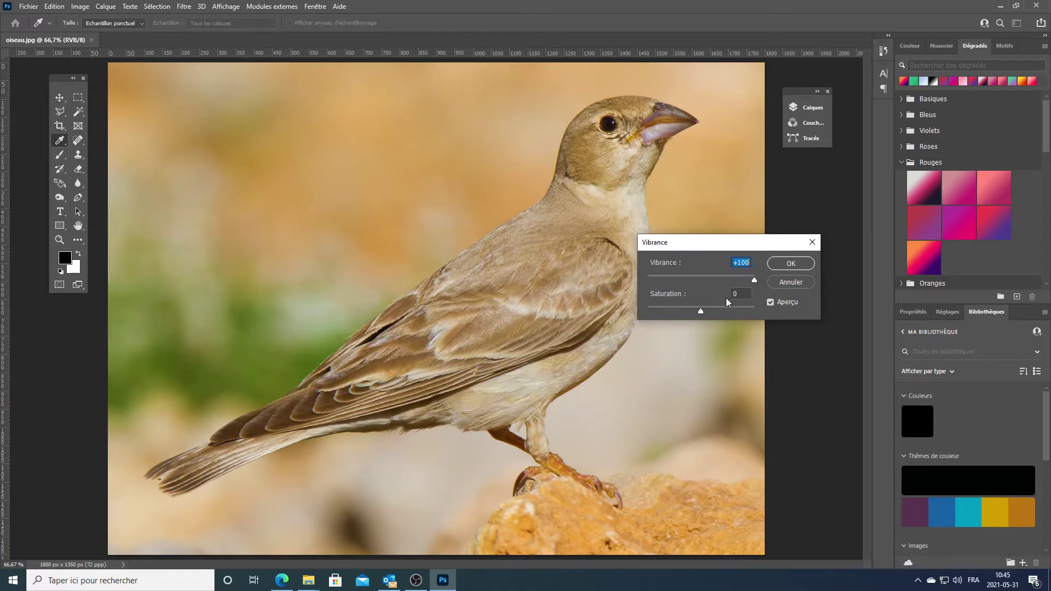
Step: Try saturation at +100, return it to 0, compare the preview, and apply
left_click_drag(702, 310, 761, 314)
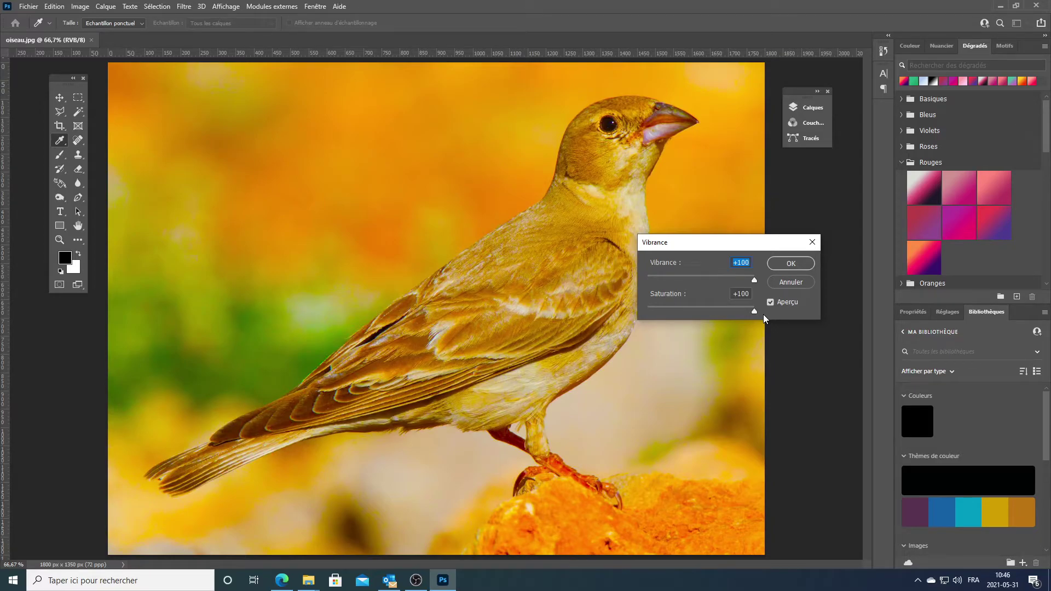
left_click_drag(763, 314, 701, 313)
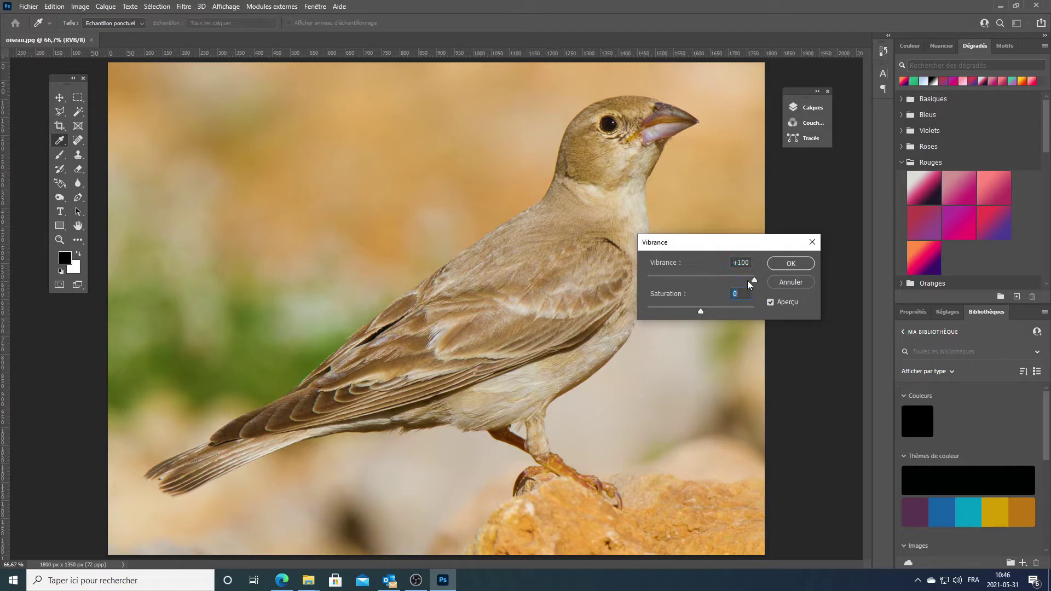
left_click(772, 302)
left_click(772, 302)
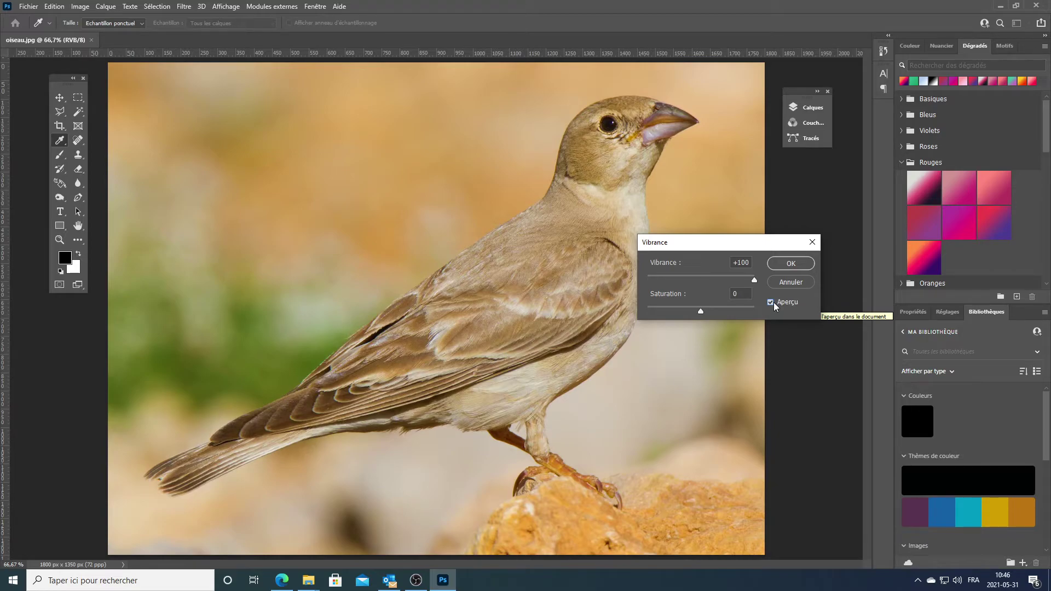
left_click(794, 264)
key("w")
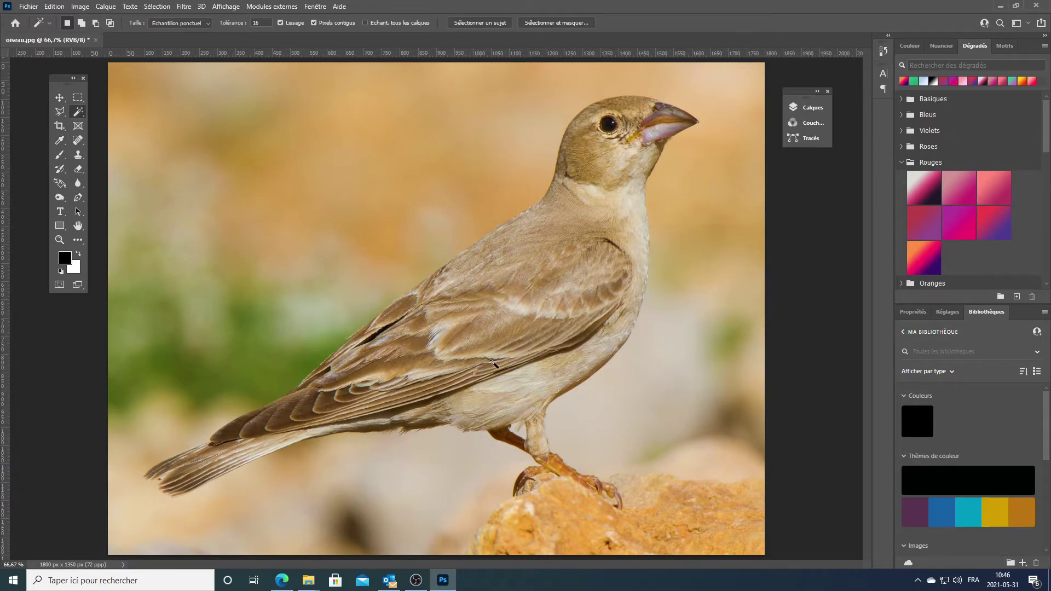
Step: Apply Luminosité/Contraste with the legacy algorithm, contrast 14 and brightness 0
left_click(80, 6)
mouse_move(92, 35)
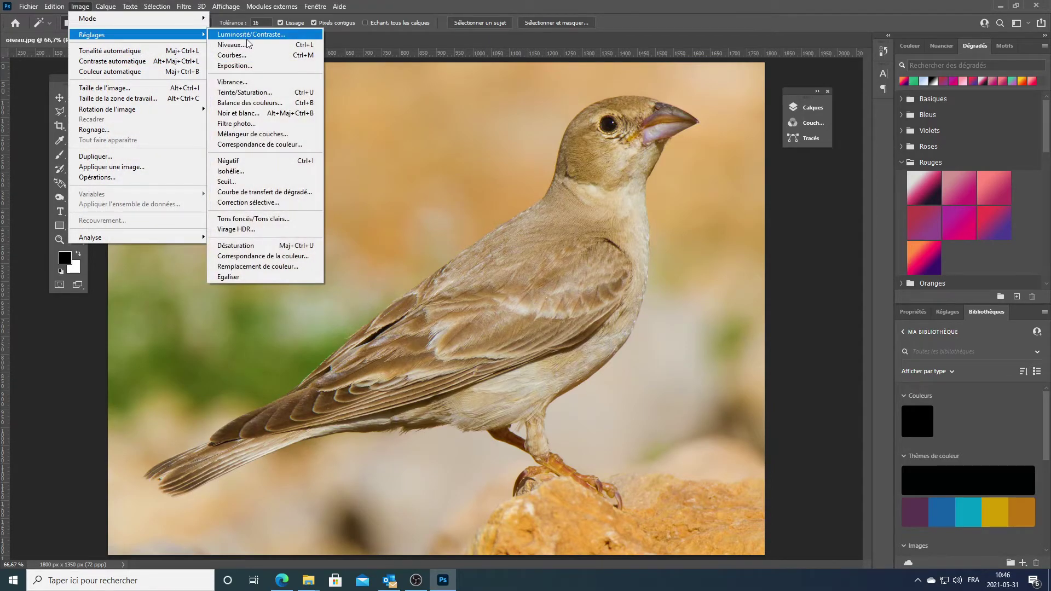
left_click(248, 35)
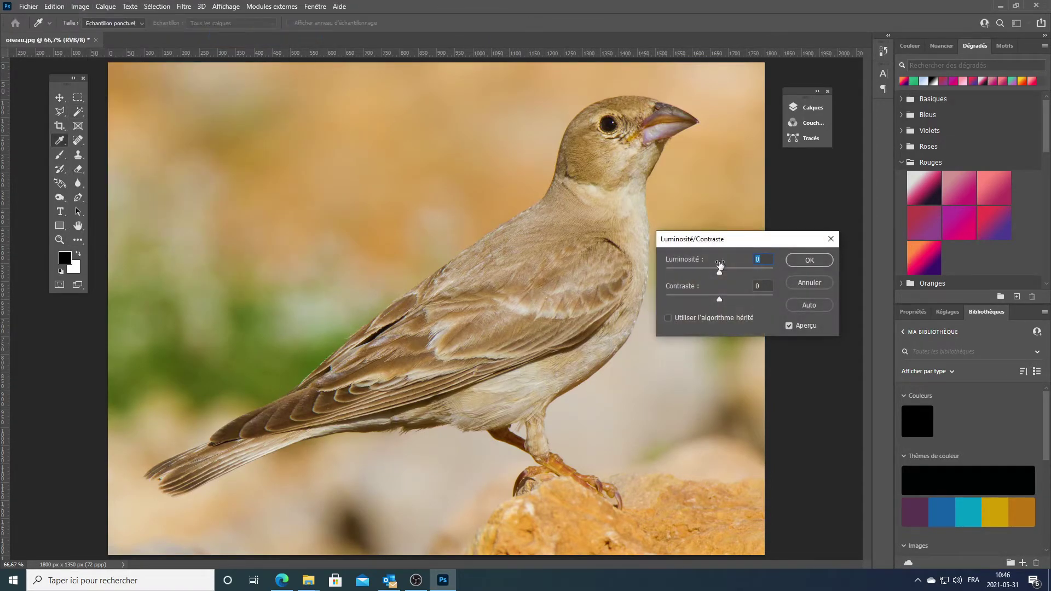
left_click(740, 320)
left_click_drag(718, 300, 727, 298)
left_click(790, 325)
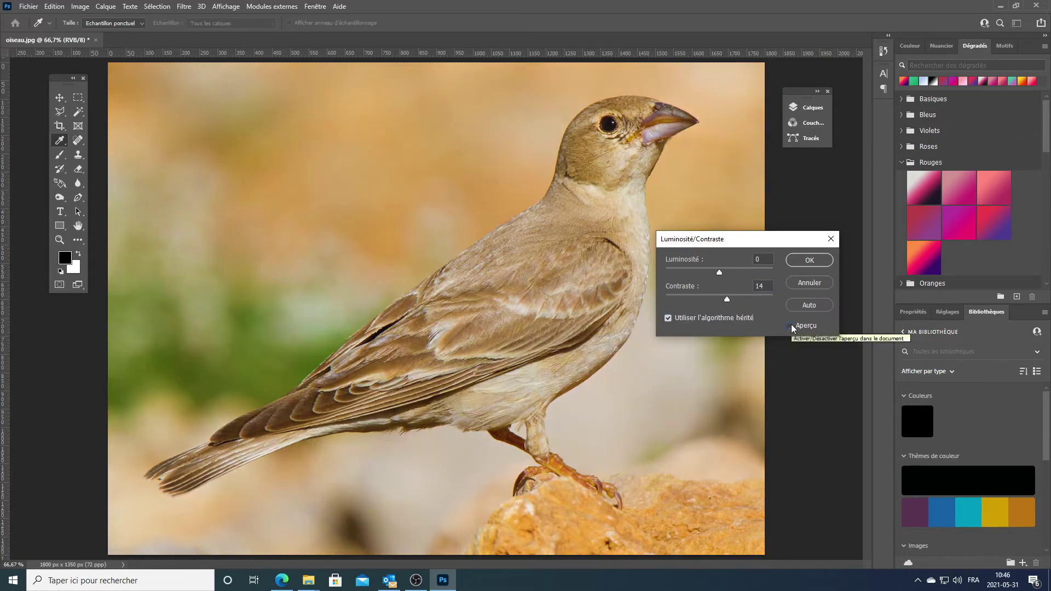
left_click(790, 325)
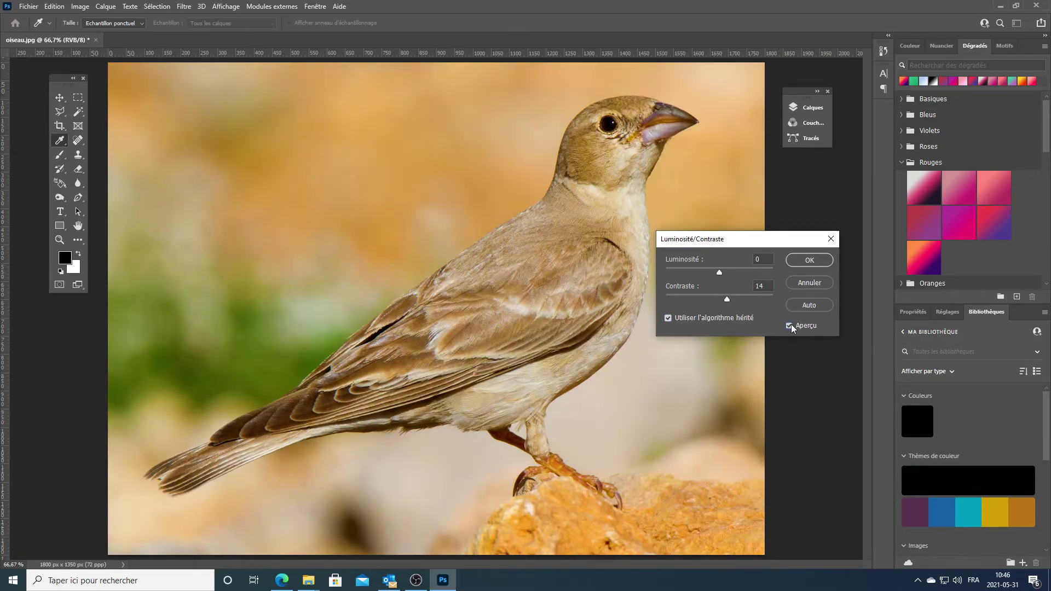
left_click(810, 260)
key("w")
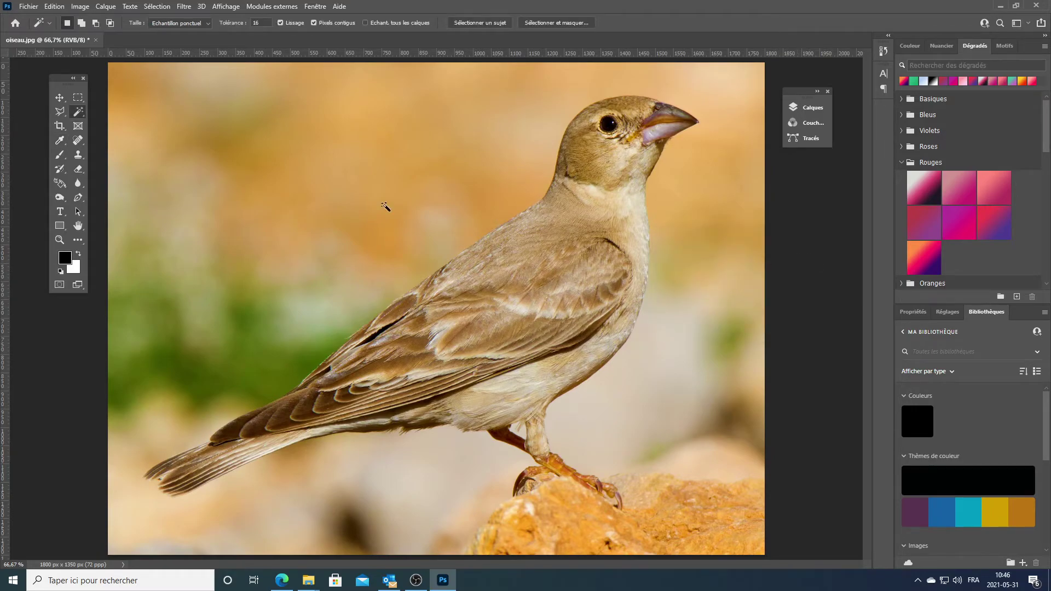
left_click(30, 7)
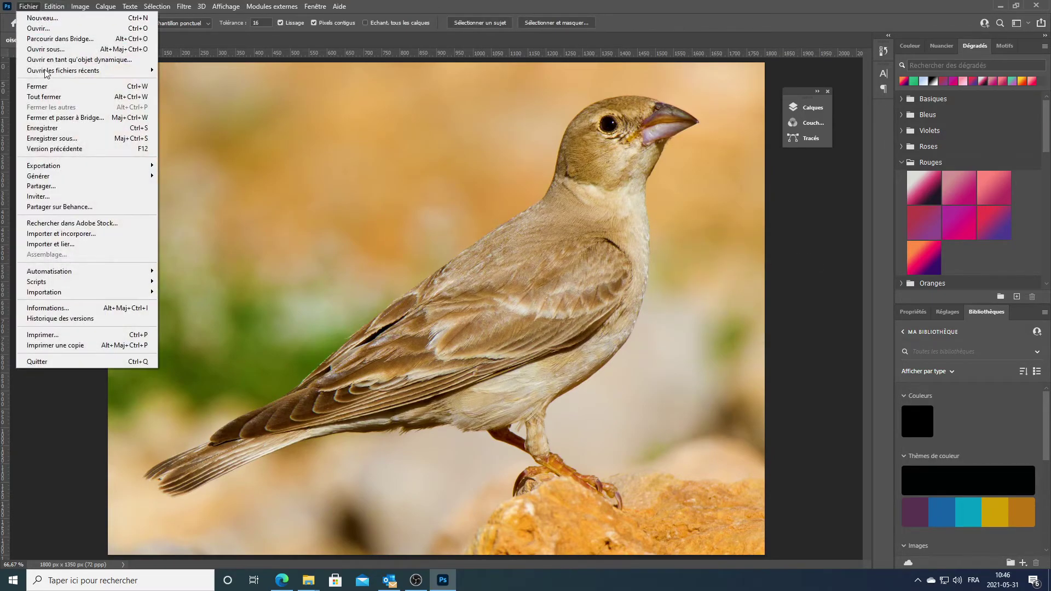
Step: Save the photo locally as 'oiseau 3.jpg' at JPEG quality 12, then minimize Photoshop
left_click(76, 139)
left_click(472, 364)
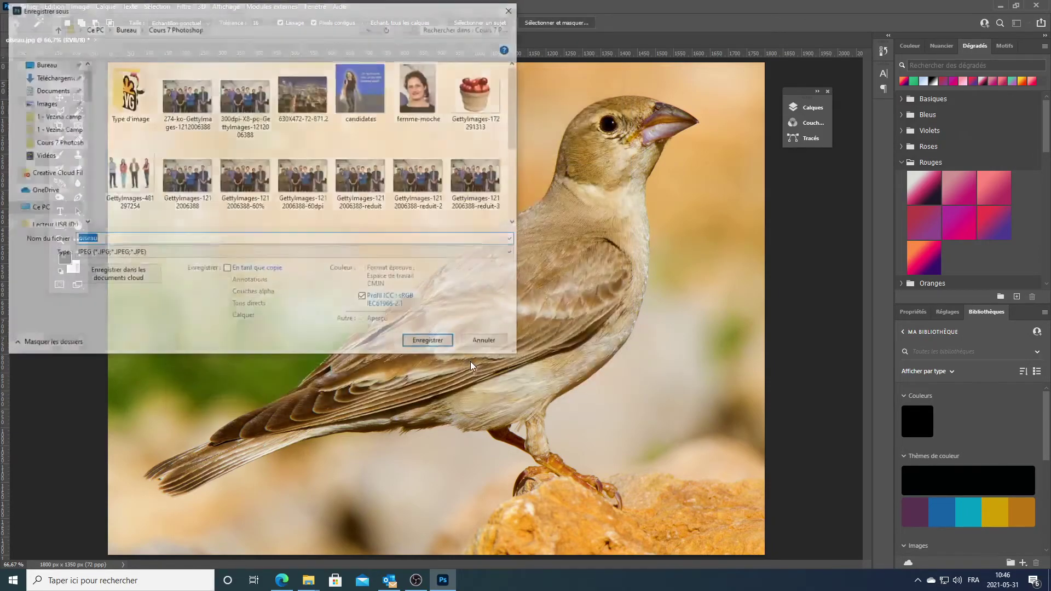
left_click(149, 242)
type("3")
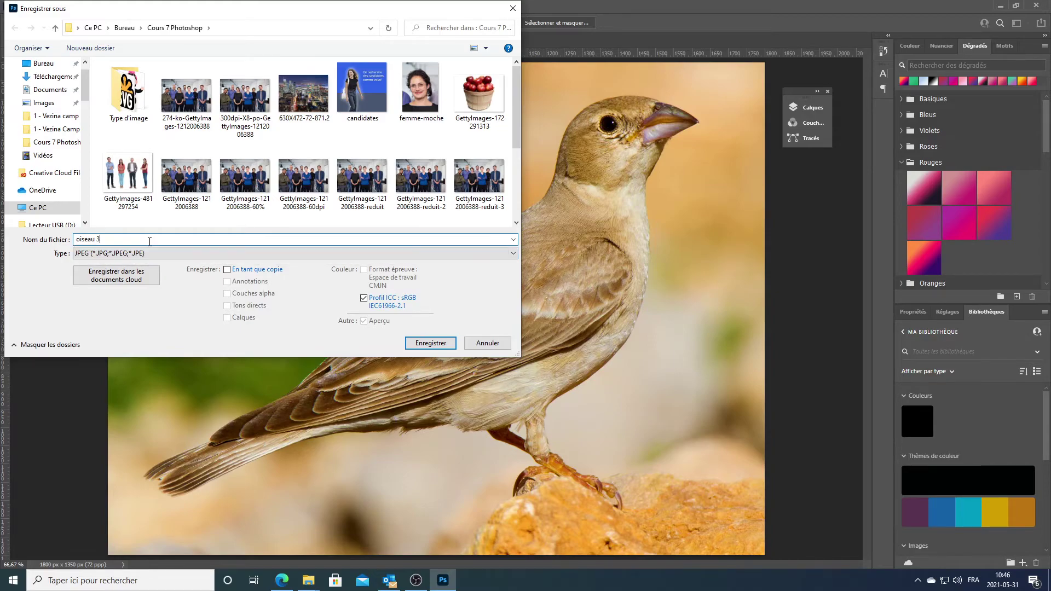
left_click(421, 345)
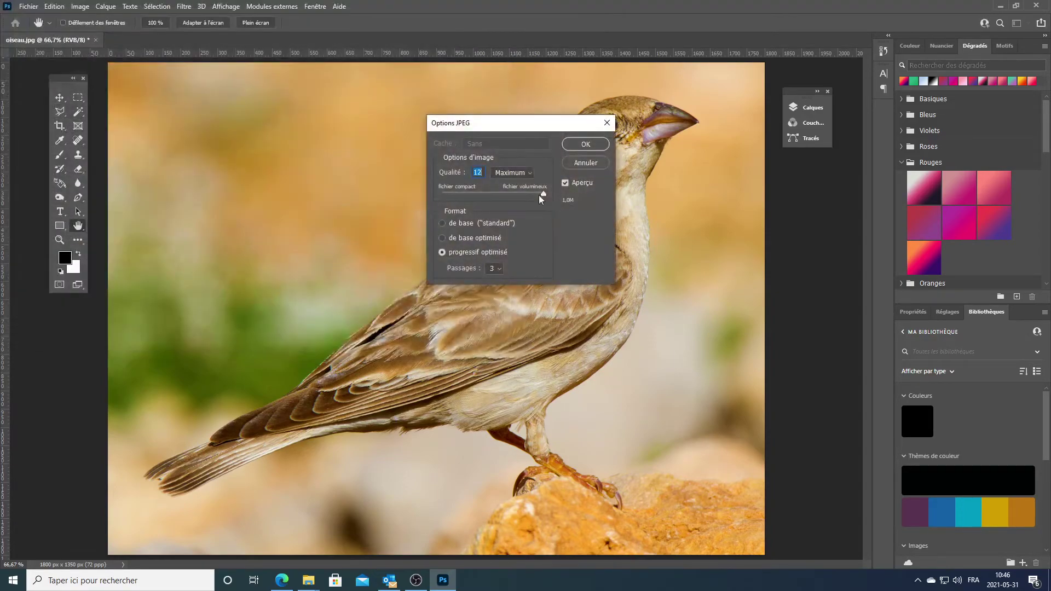
left_click(580, 144)
left_click(1000, 6)
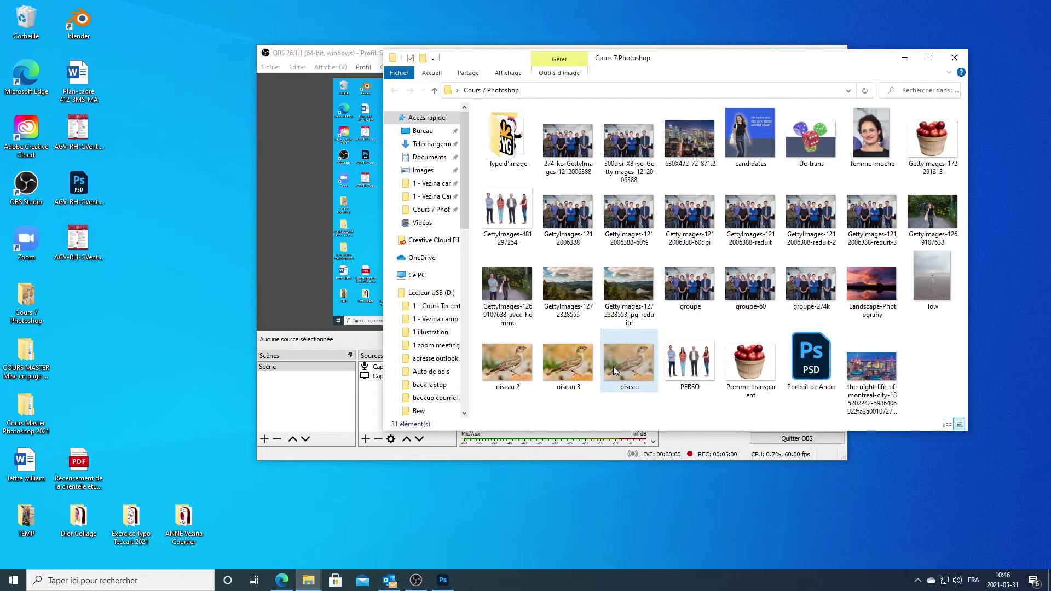
mouse_move(628, 363)
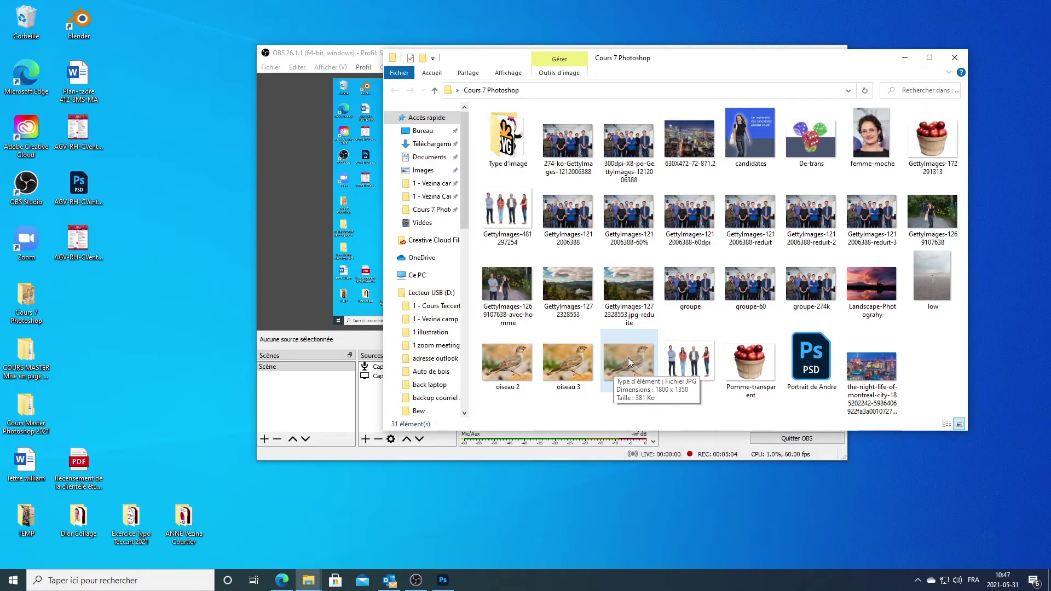
Step: Open oiseau.jpg and oiseau 3.jpg in Photos and arrange the viewers side by side
left_click(629, 357)
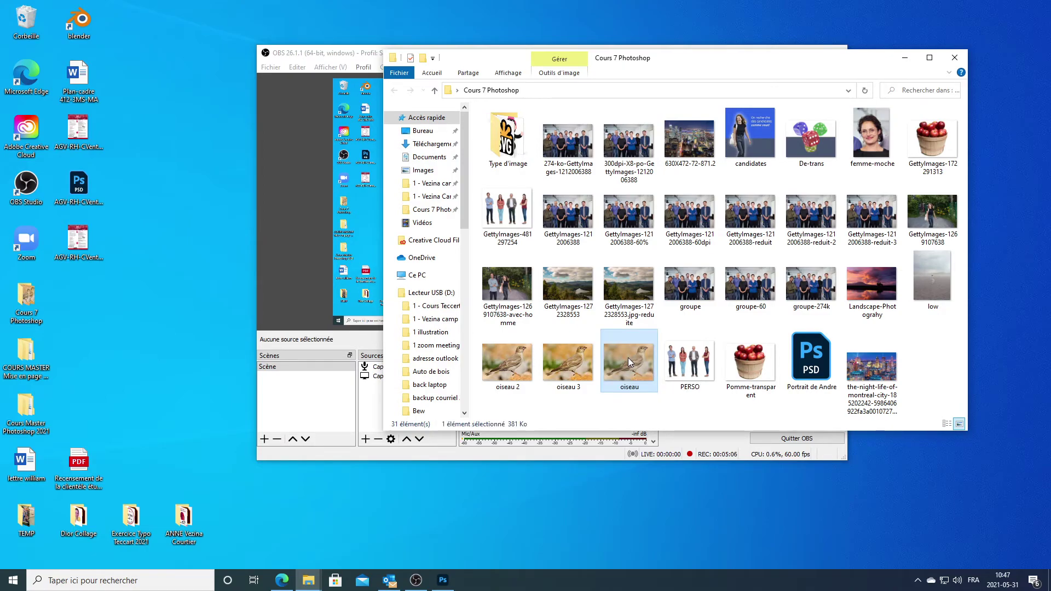
double_click(628, 357)
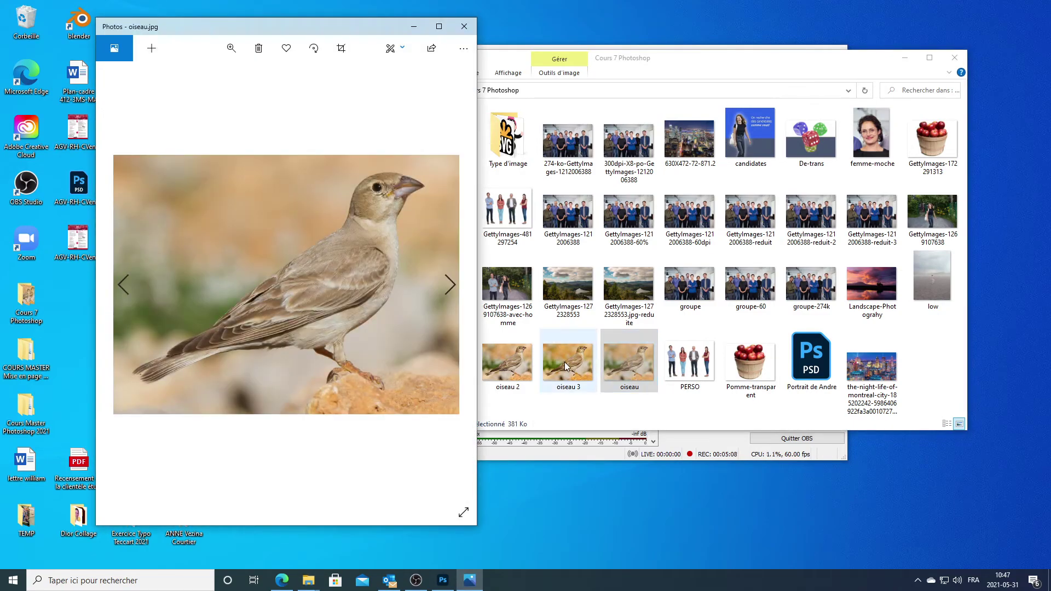
double_click(564, 362)
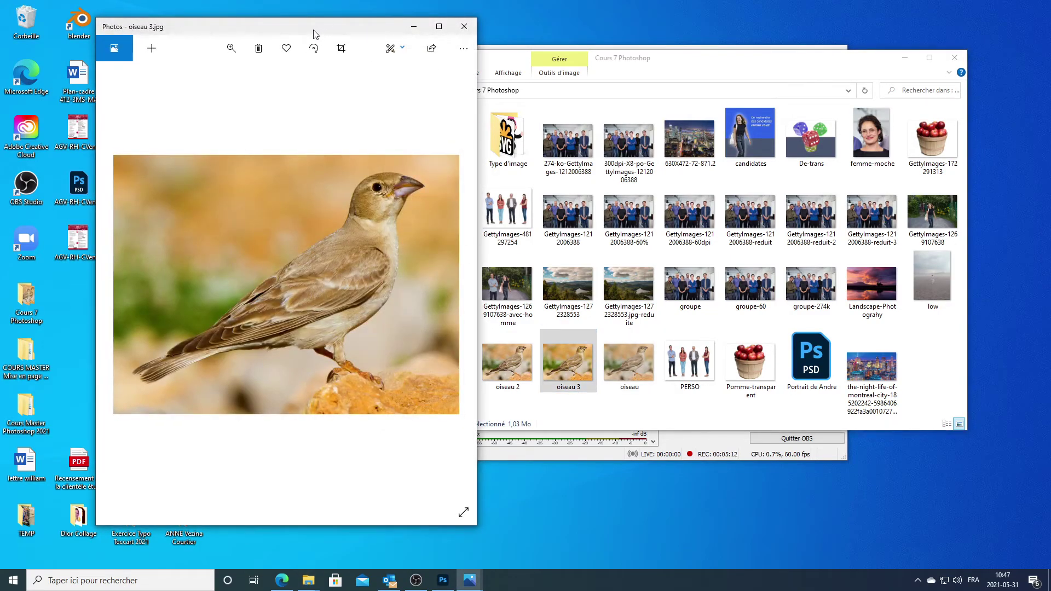
left_click_drag(307, 32, 683, 20)
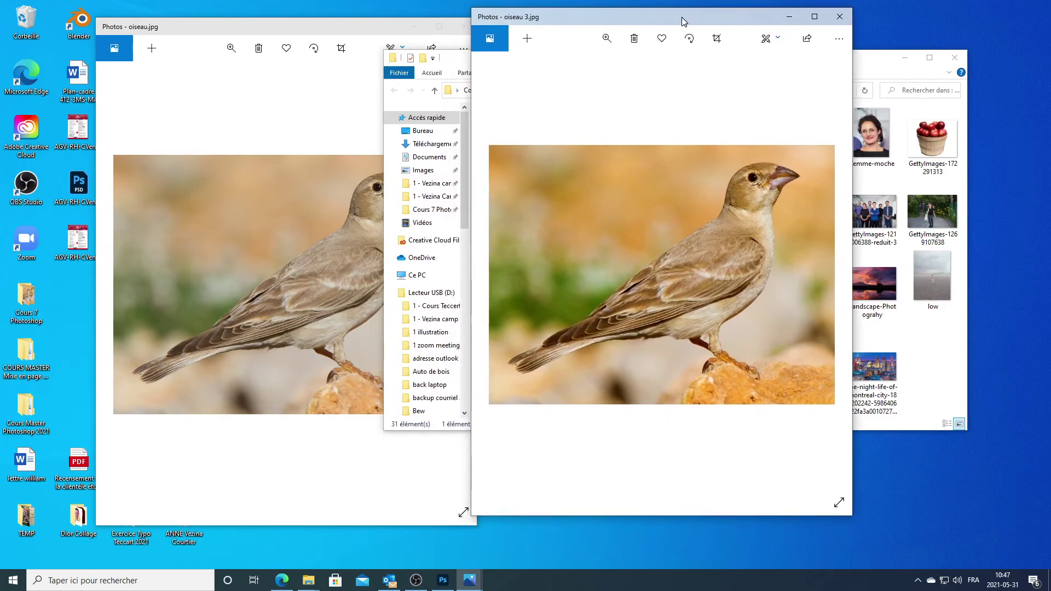
left_click(364, 32)
left_click_drag(346, 25, 340, 18)
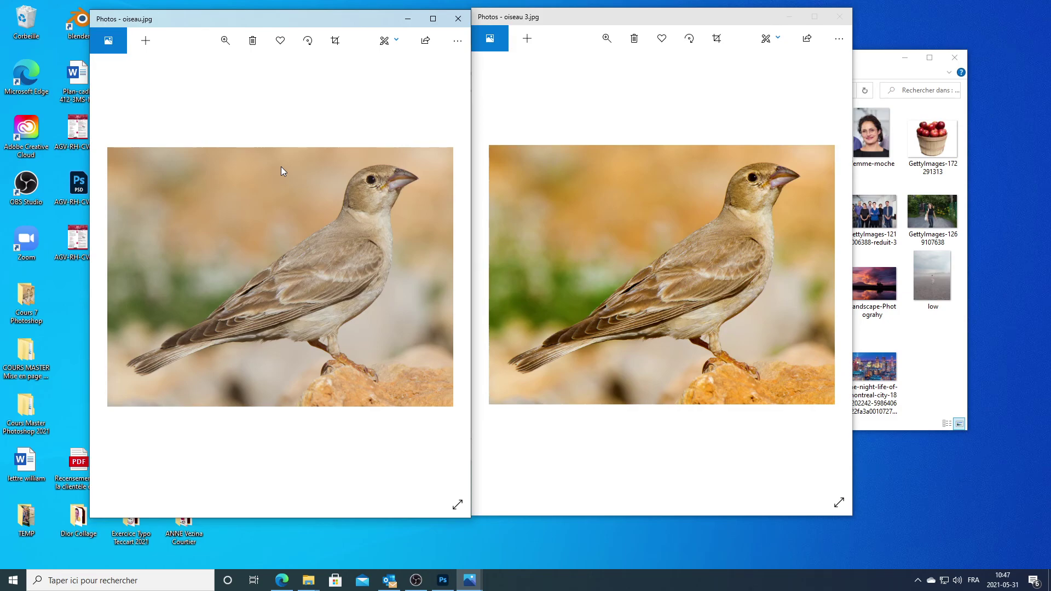
Step: Close the oiseau 3 viewer and minimize the oiseau.jpg viewer and the photo folder
left_click(789, 17)
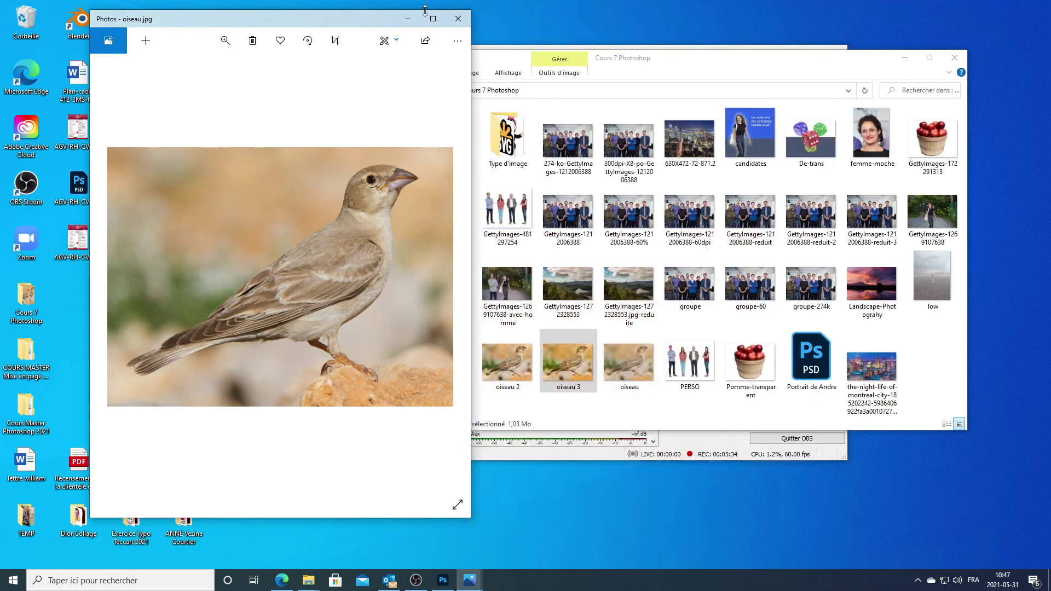
left_click(408, 19)
left_click(905, 57)
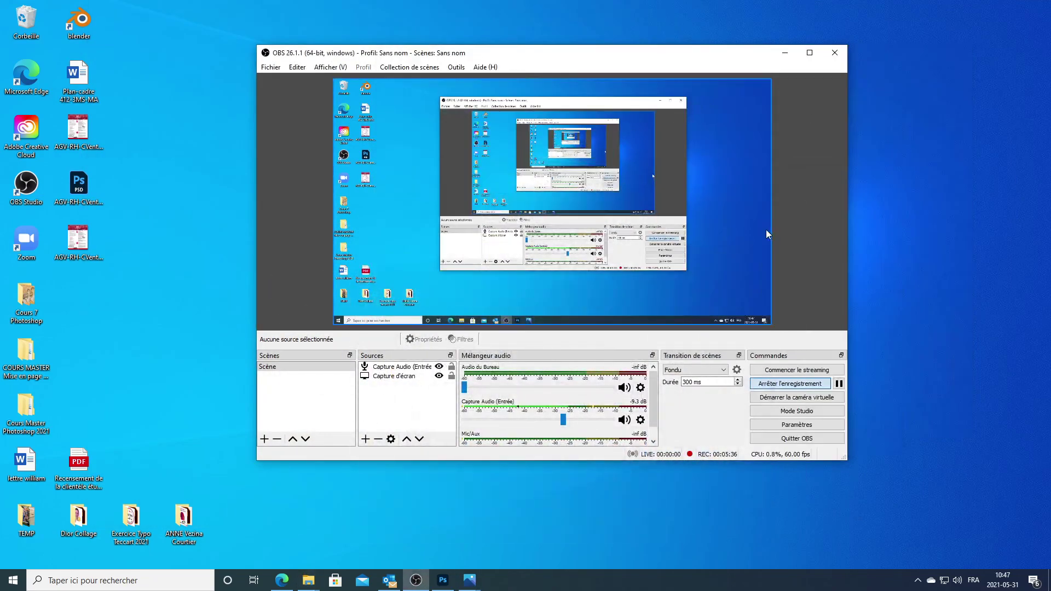